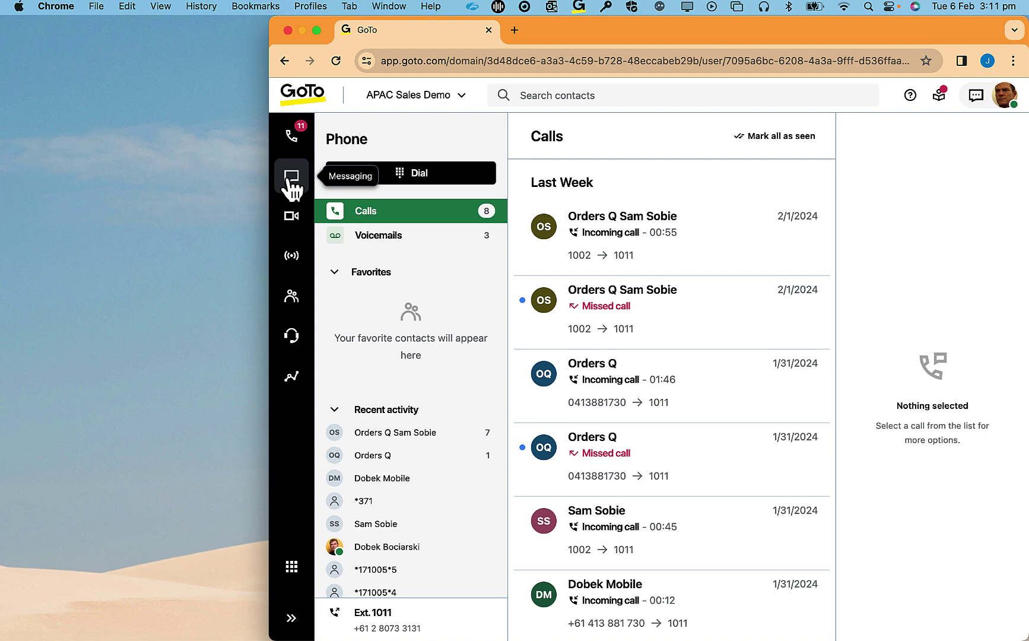
- Go to Messaging and collapse, then re-expand, the Text messages list
click(291, 189)
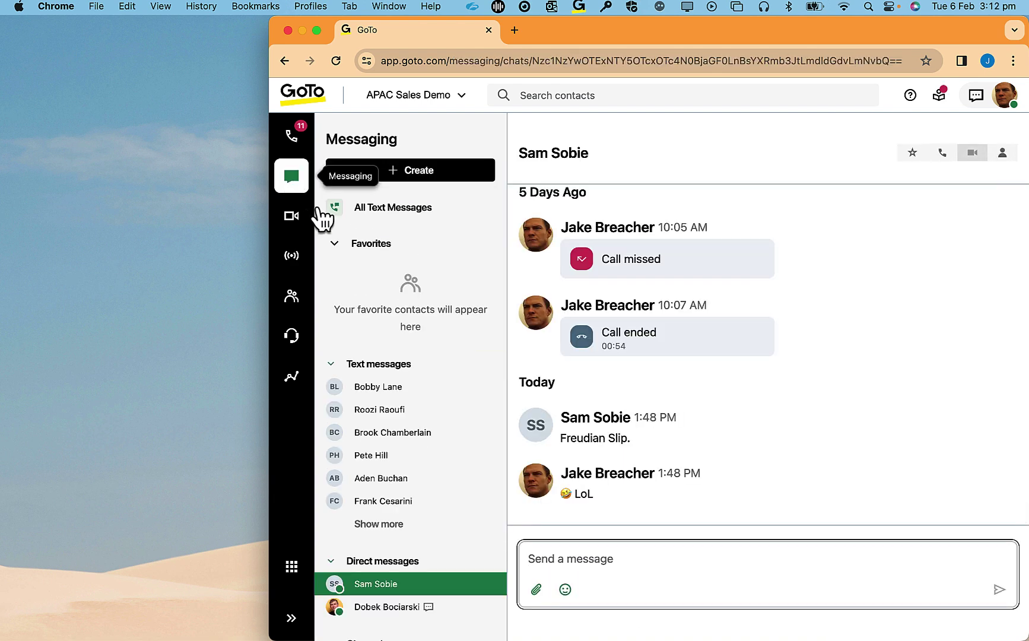
click(330, 364)
click(330, 364)
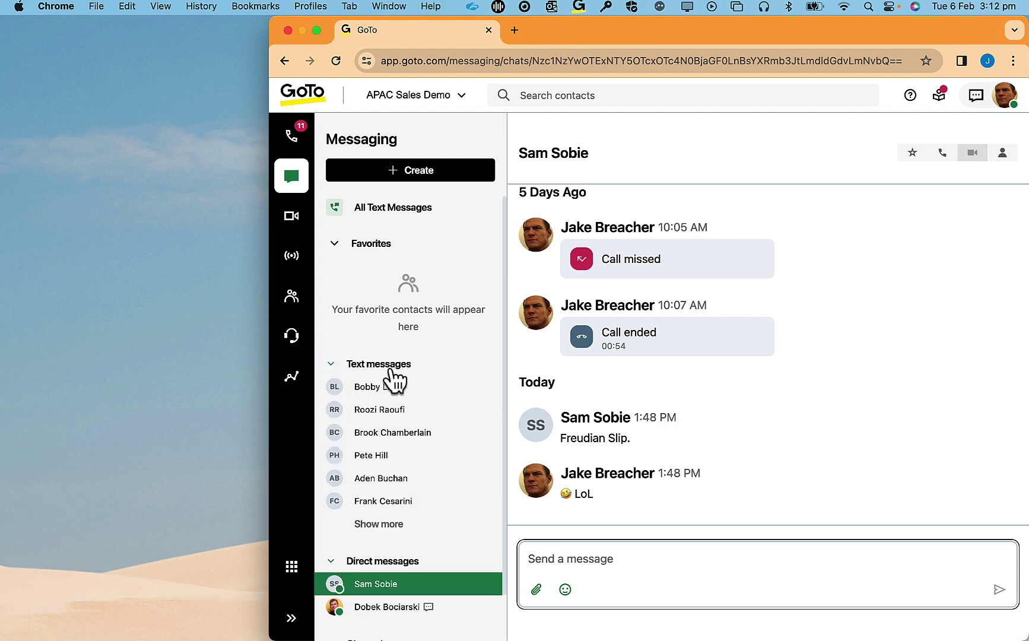
- Start a new text message addressed to the contact's mobile number
click(411, 170)
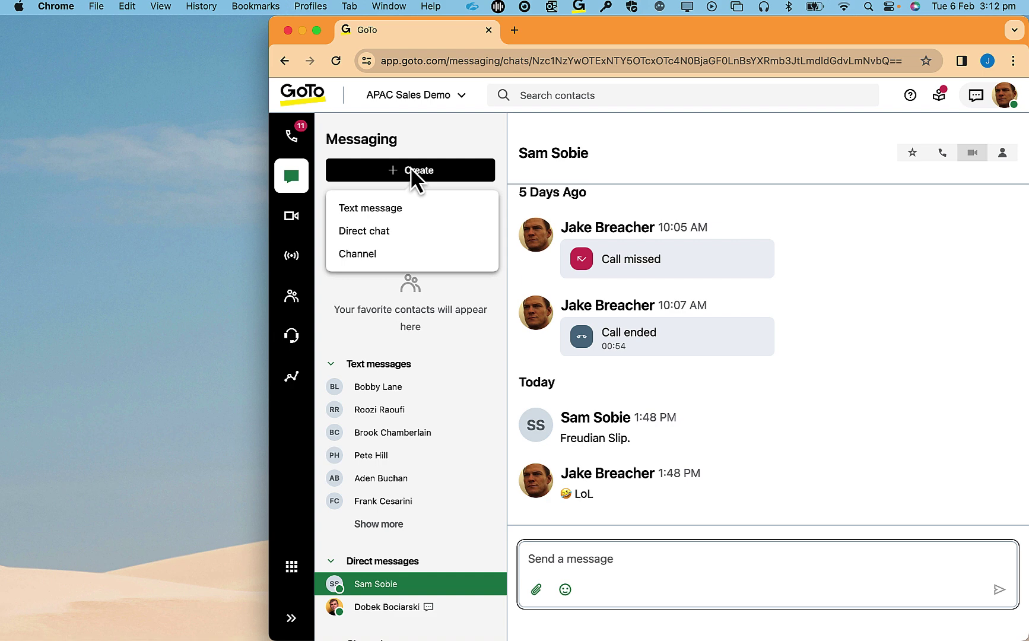
click(451, 209)
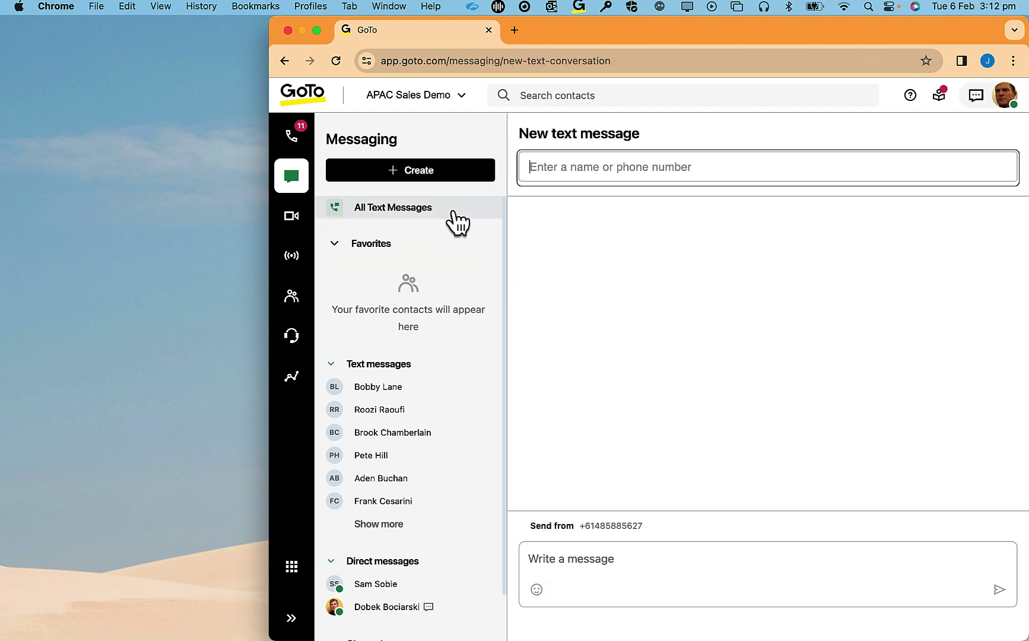
click(627, 170)
text(bobb)
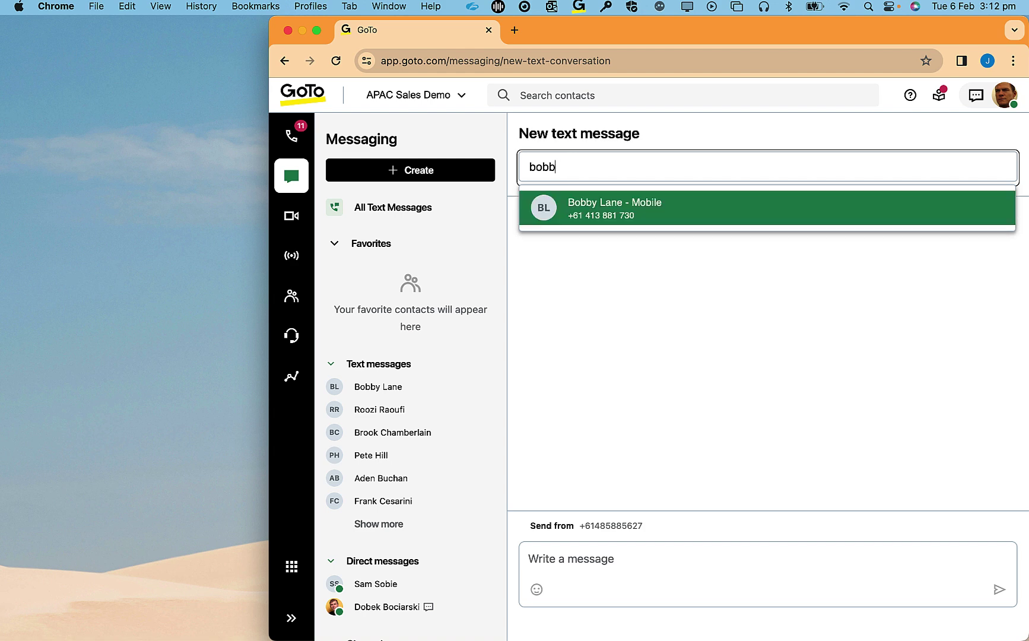
key(BackSpace)
key(BackSpace)
key(BackSpace)
key(BackSpace)
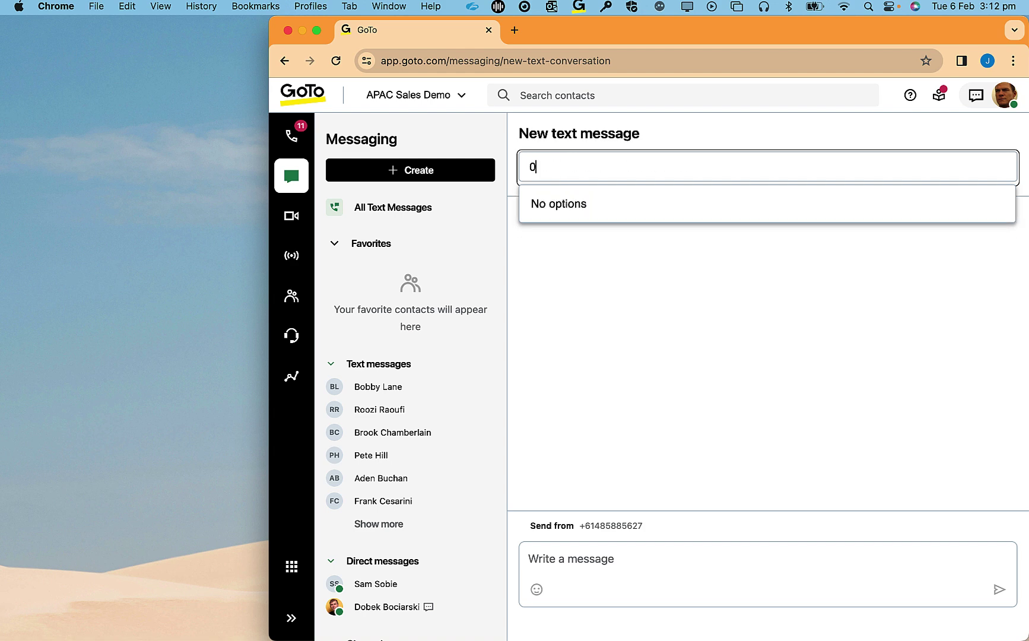
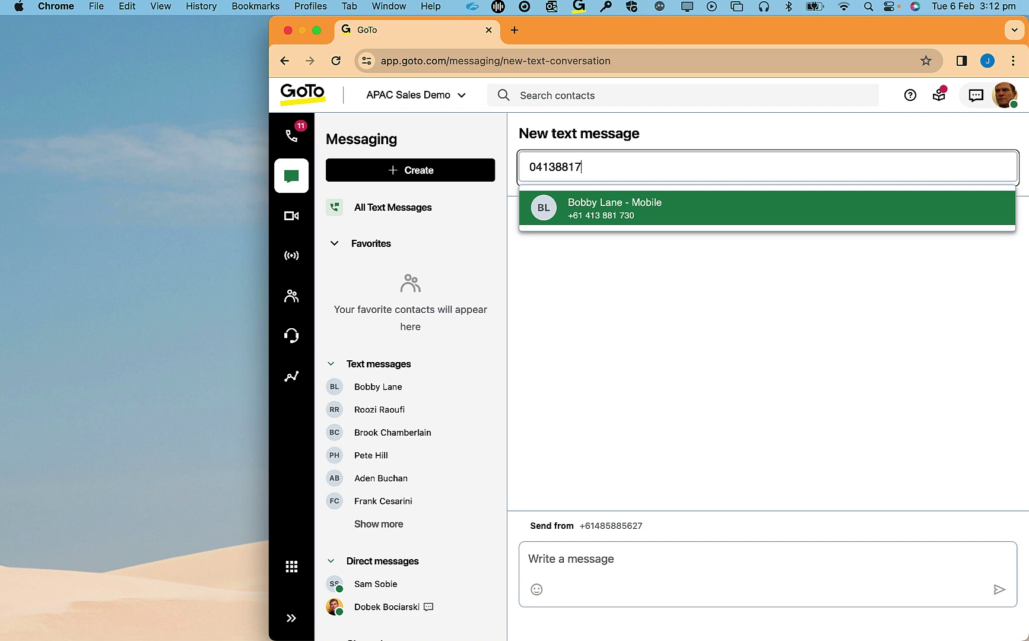
click(634, 222)
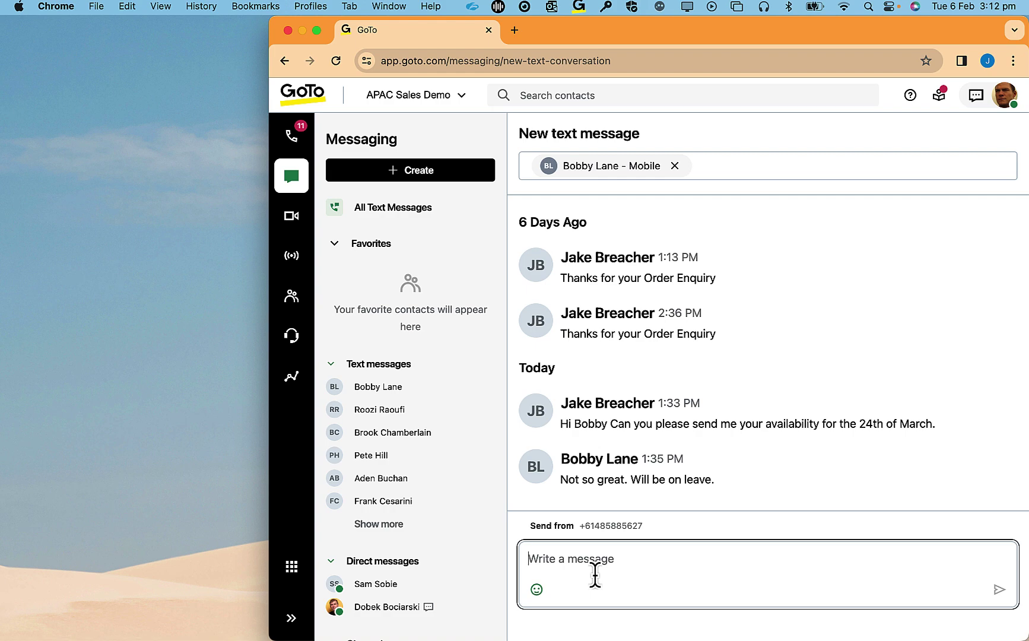
- Send the text 'Can you send me the video of the demo of sms?'
text(Can you send me the vi)
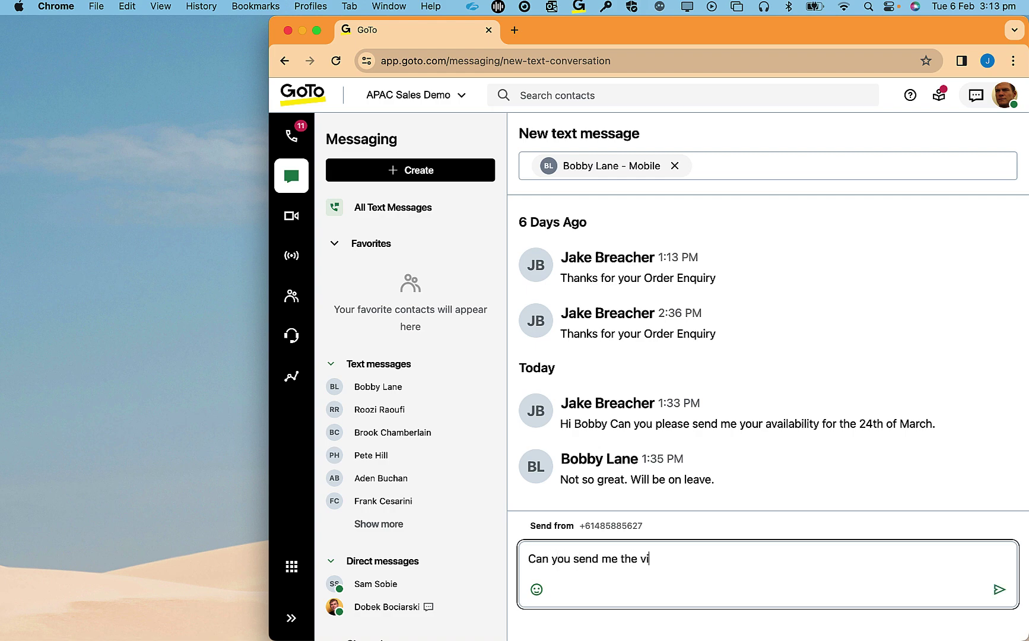
text(deo of the demo of sms)
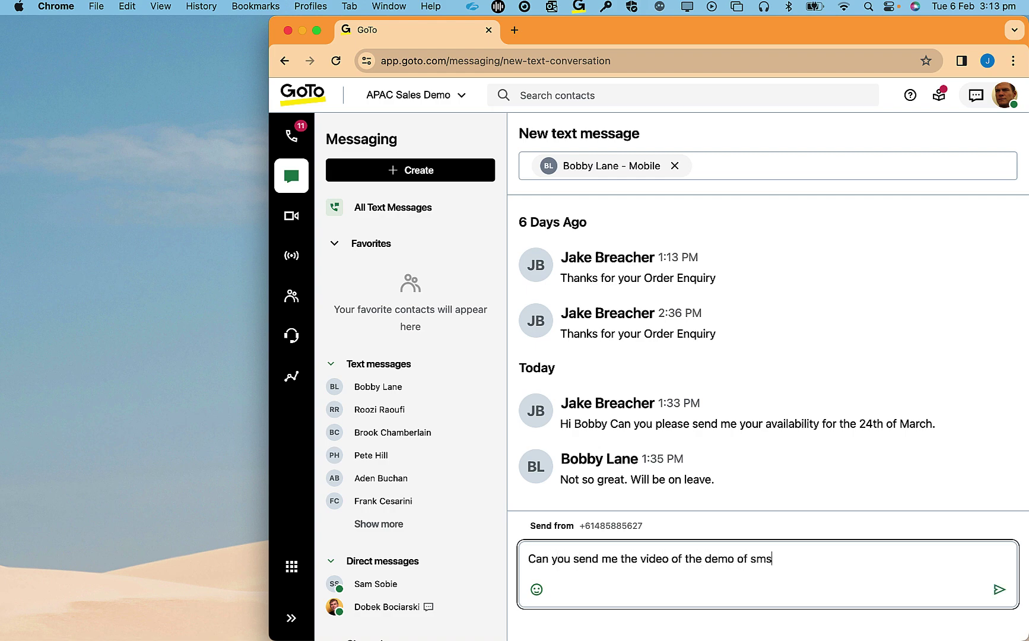
text(?)
key(Return)
click(900, 628)
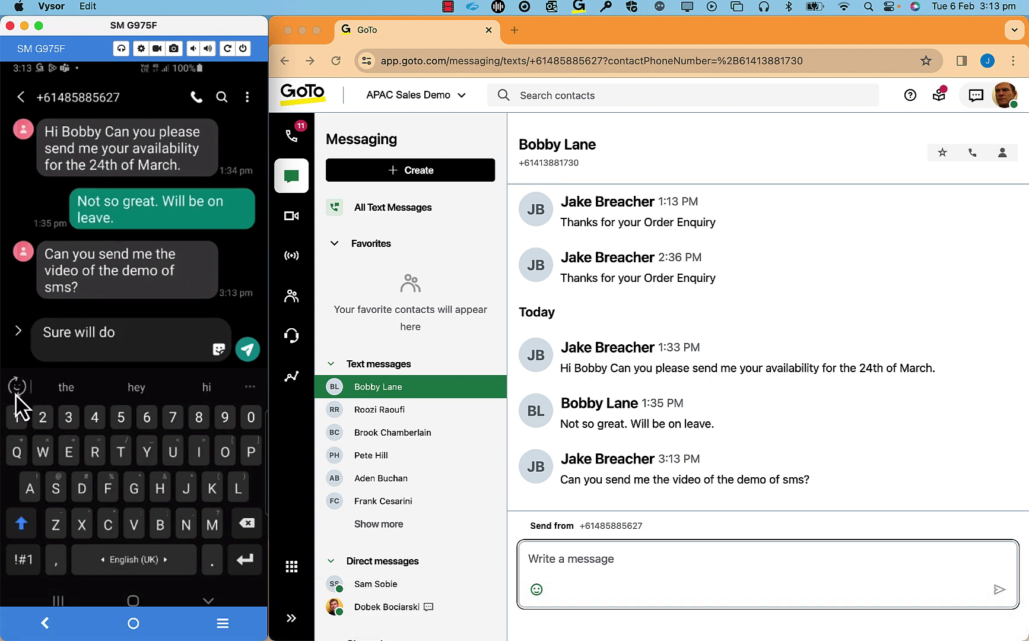
- Send 'Sure will do 👌' from the phone and read it in the GoTo conversation
click(16, 393)
click(54, 389)
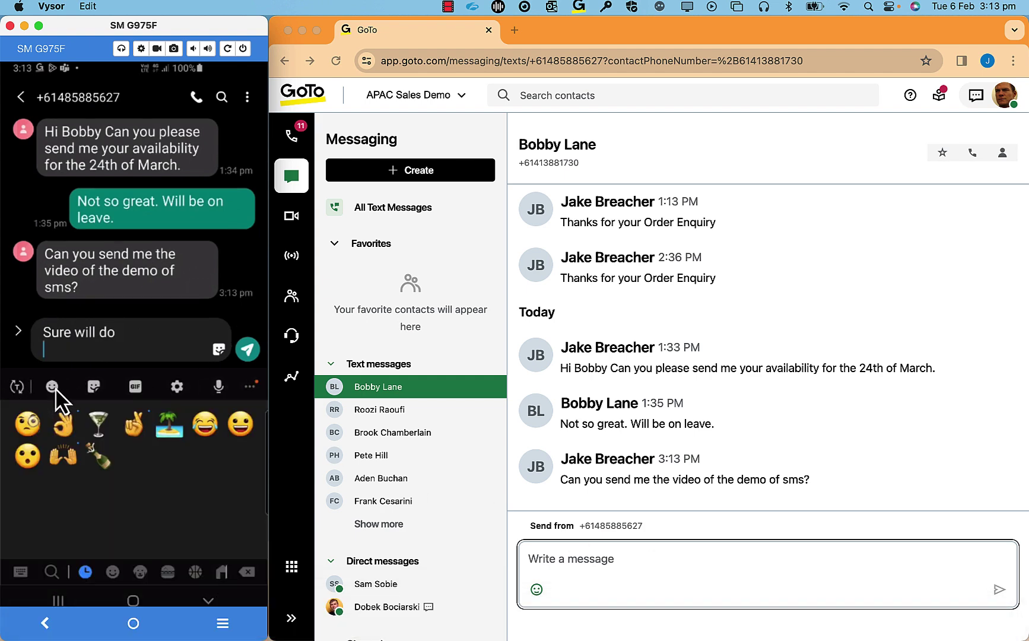
click(52, 428)
click(248, 350)
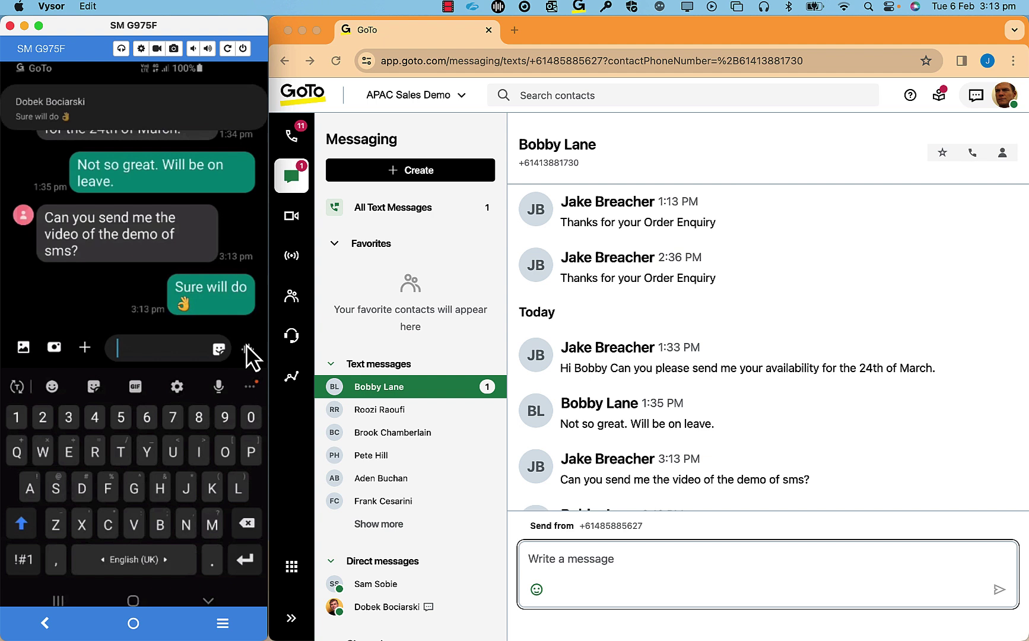
click(461, 386)
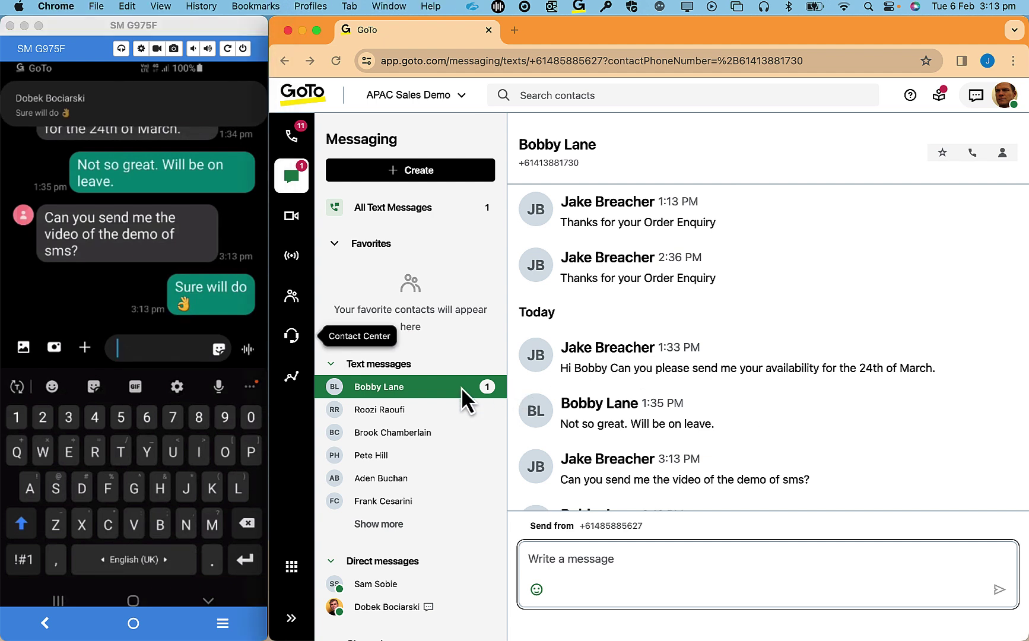
scroll(600, 401, down, 1)
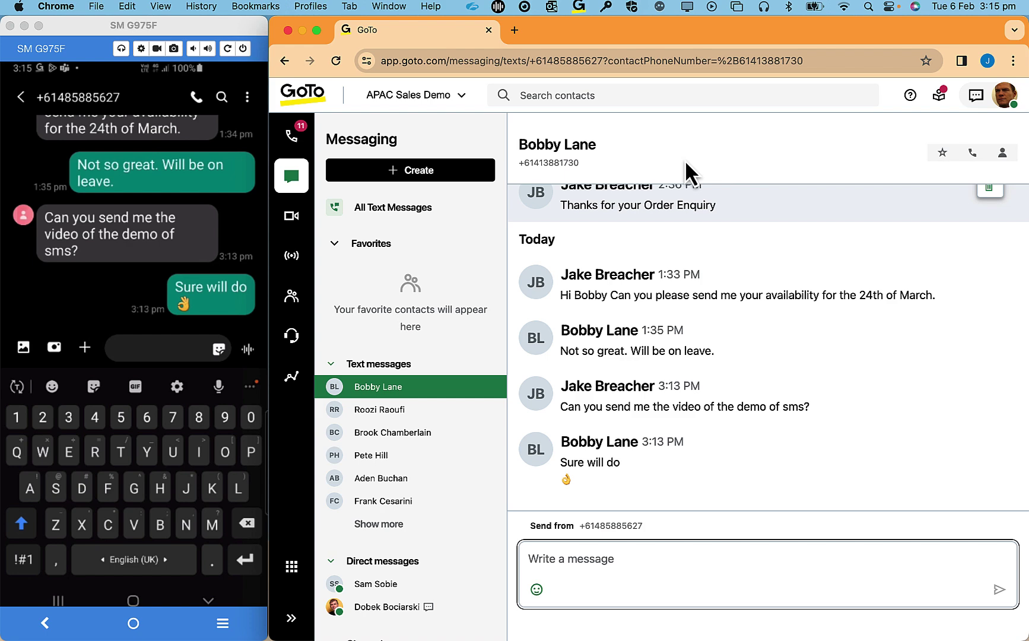
- In a new tab, open admin.goto.com › Phone system › AUS Texting Number Testing 1
click(514, 30)
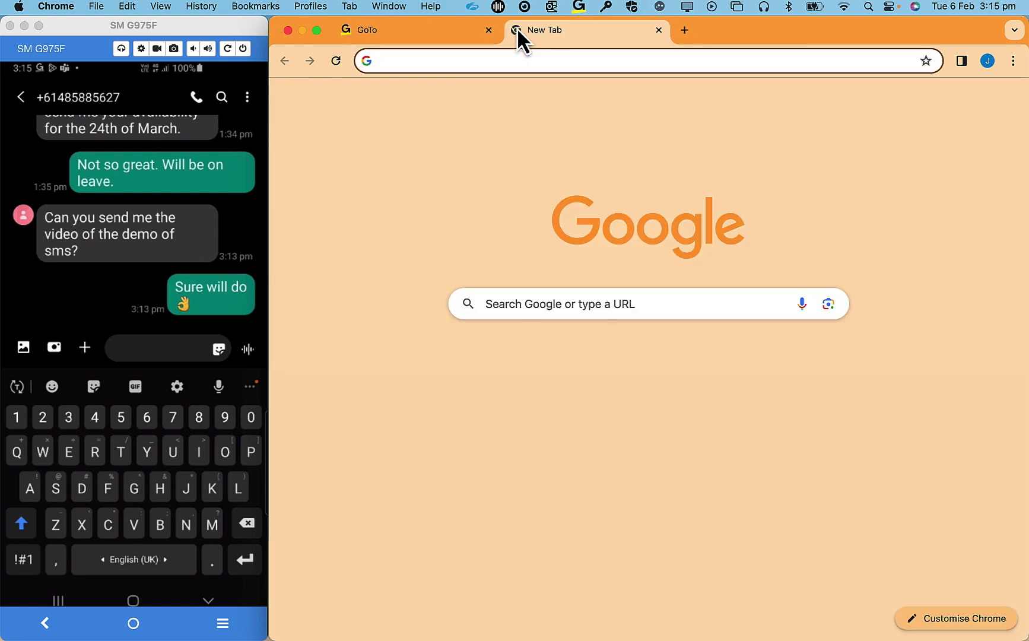
text(admin.goto.com)
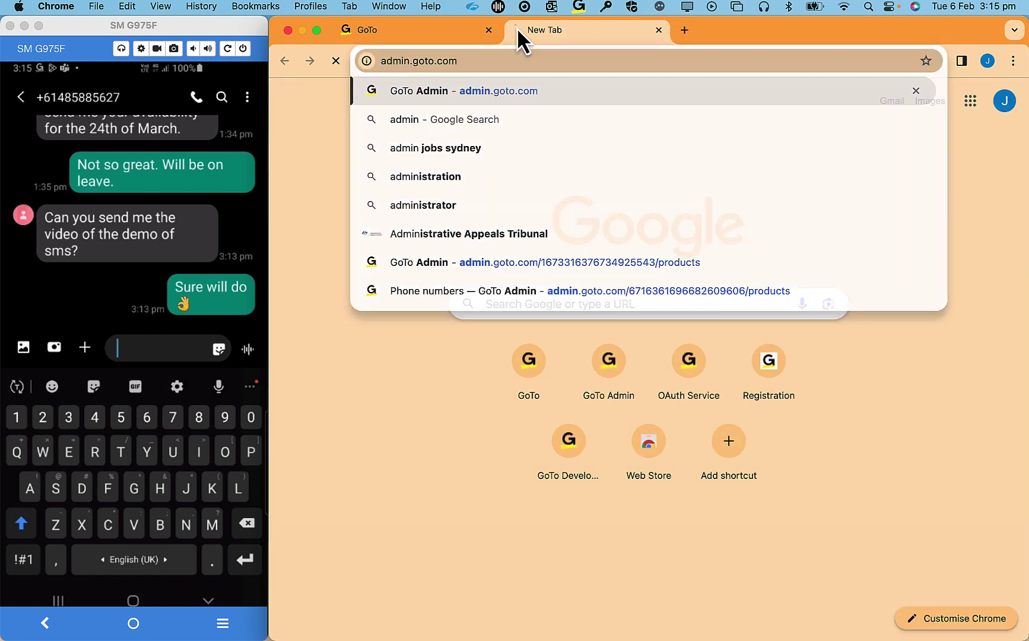
key(Return)
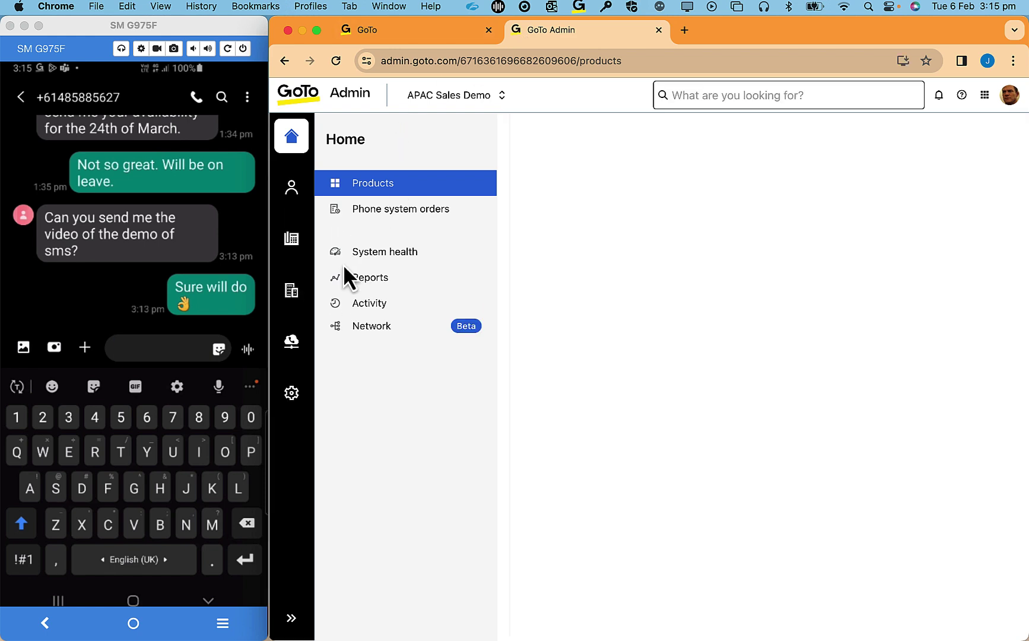
click(298, 297)
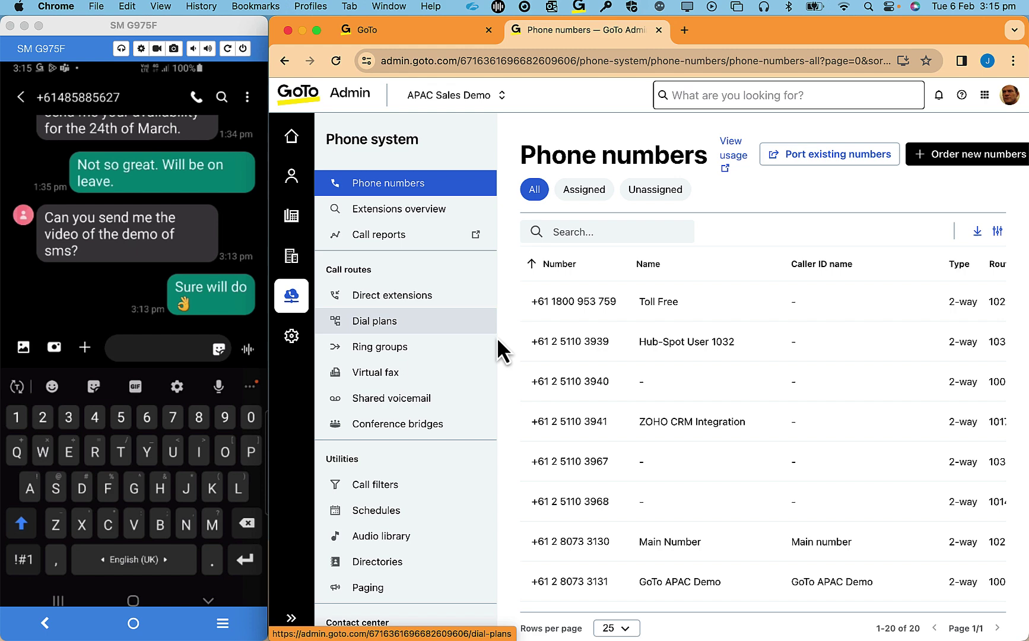
scroll(583, 484, down, 6)
scroll(585, 484, down, 3)
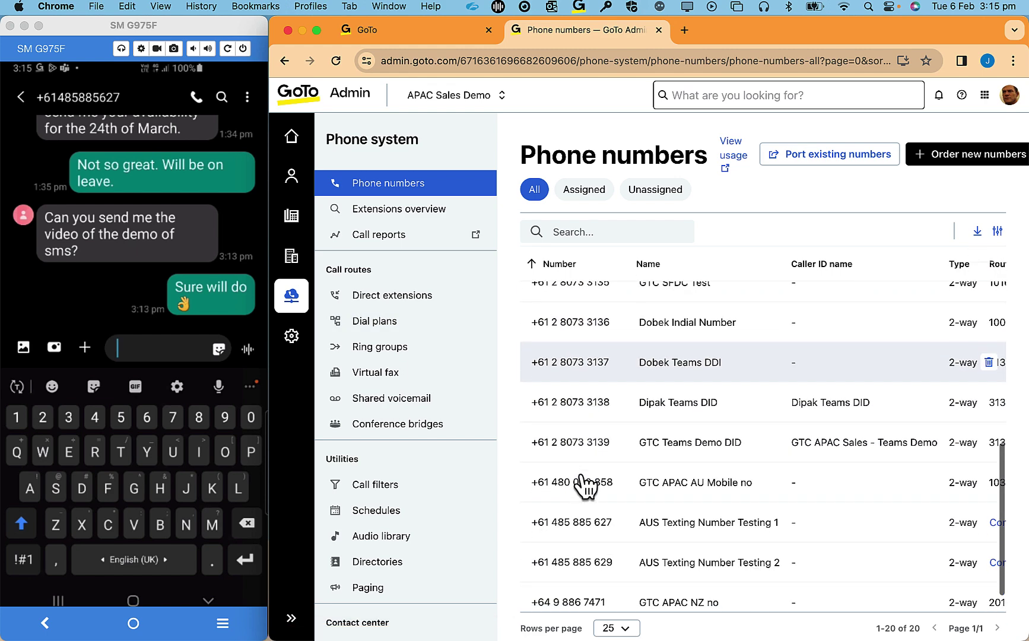
click(593, 523)
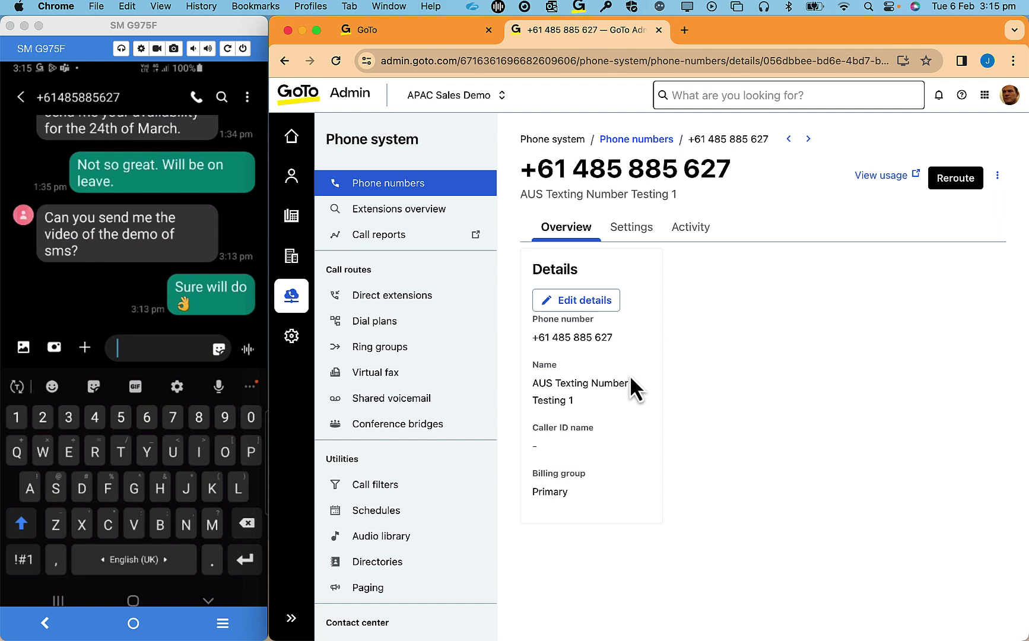
- Go to the number's Settings › Permissions and dismiss Add user without choosing anyone
click(628, 231)
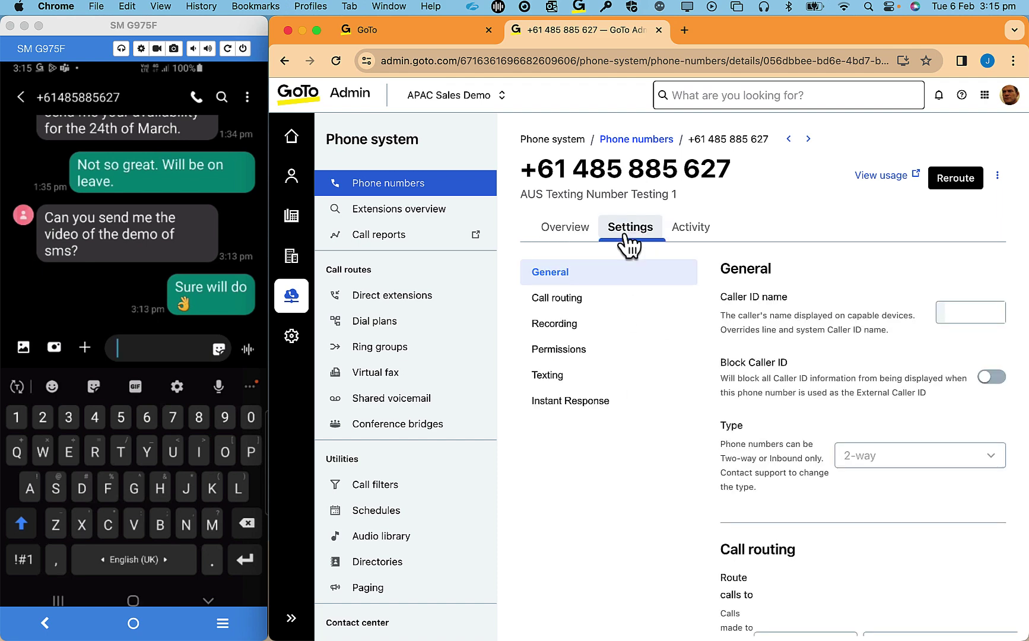
scroll(724, 482, down, 5)
scroll(723, 477, down, 10)
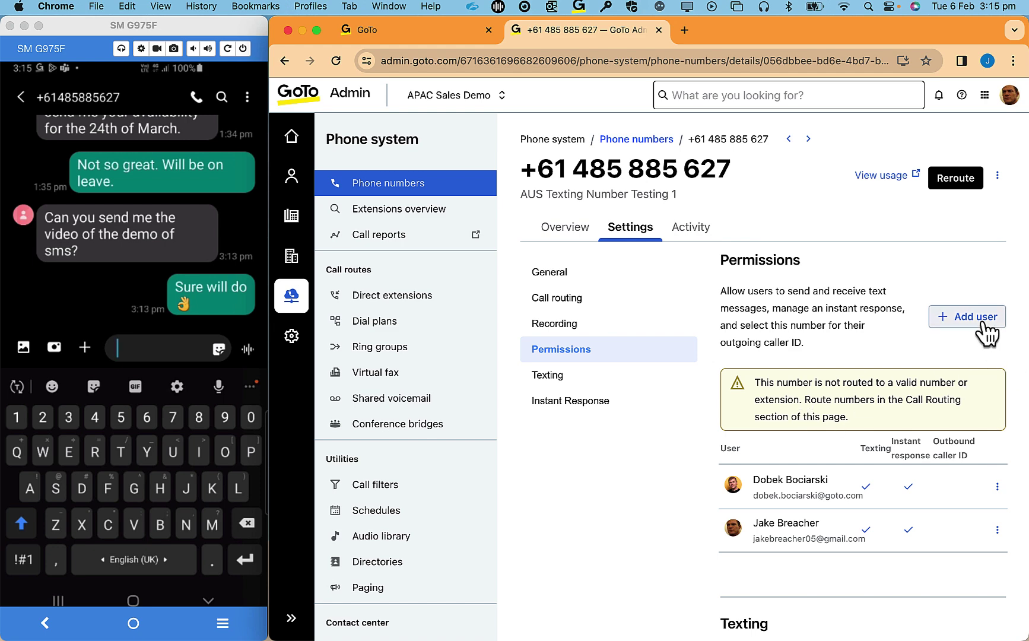
click(981, 320)
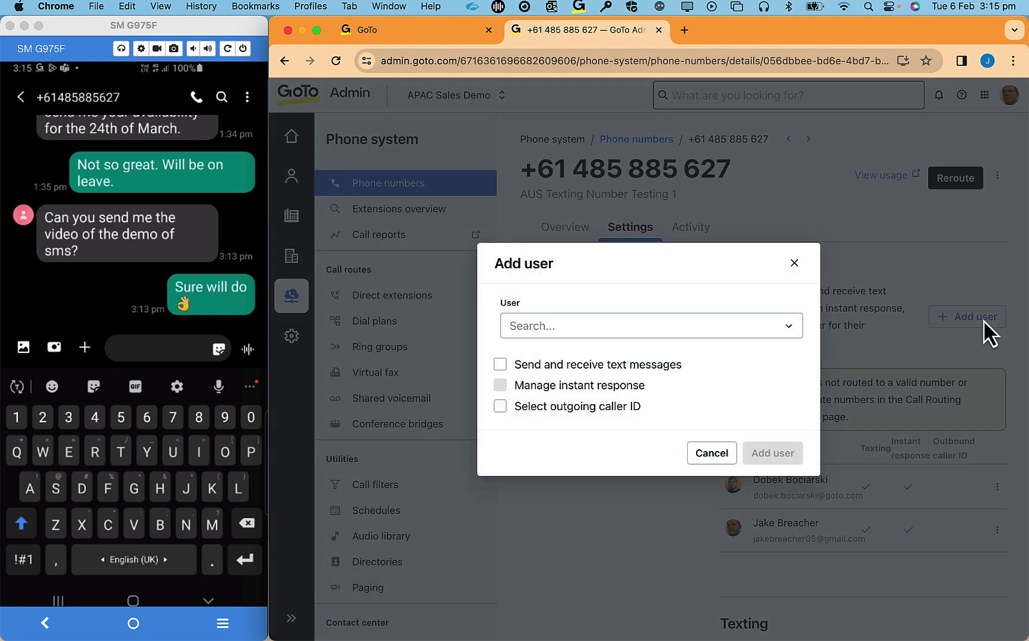
click(789, 327)
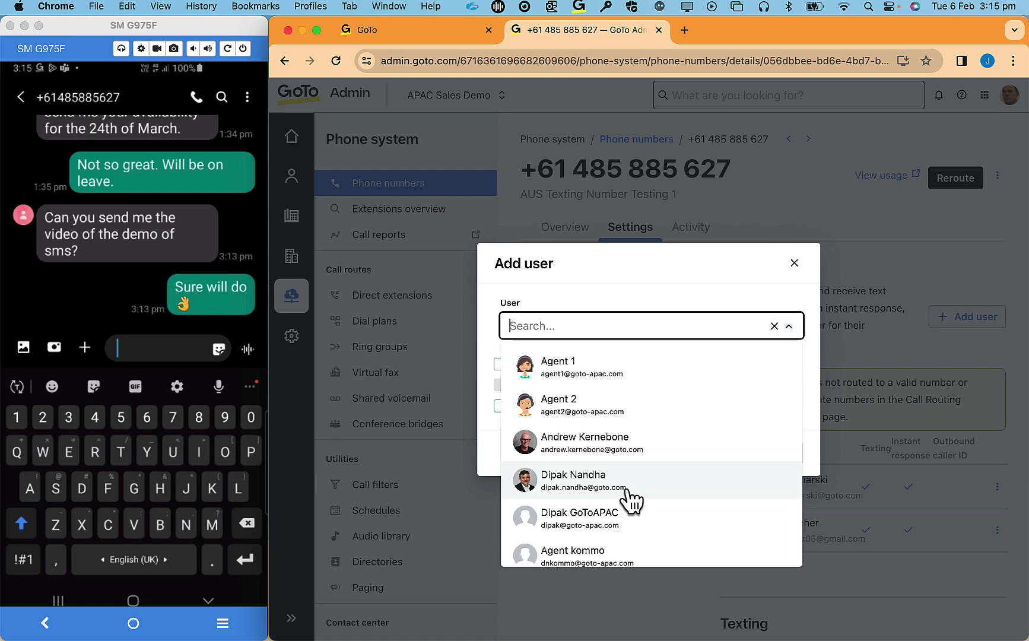
key(Escape)
- Review the second user's texting permissions and cancel without changes
click(997, 530)
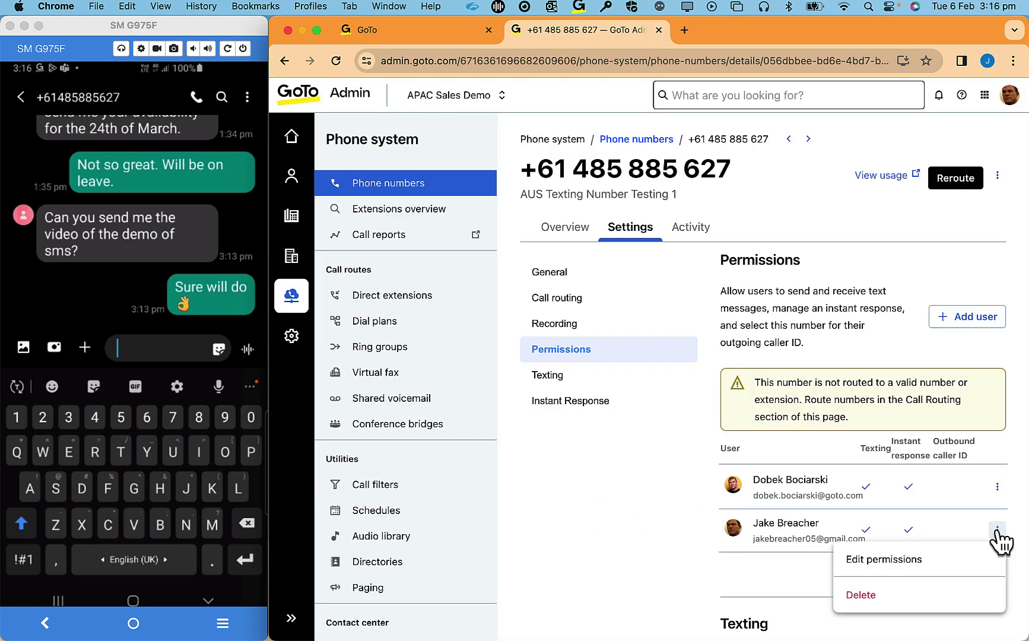
click(927, 558)
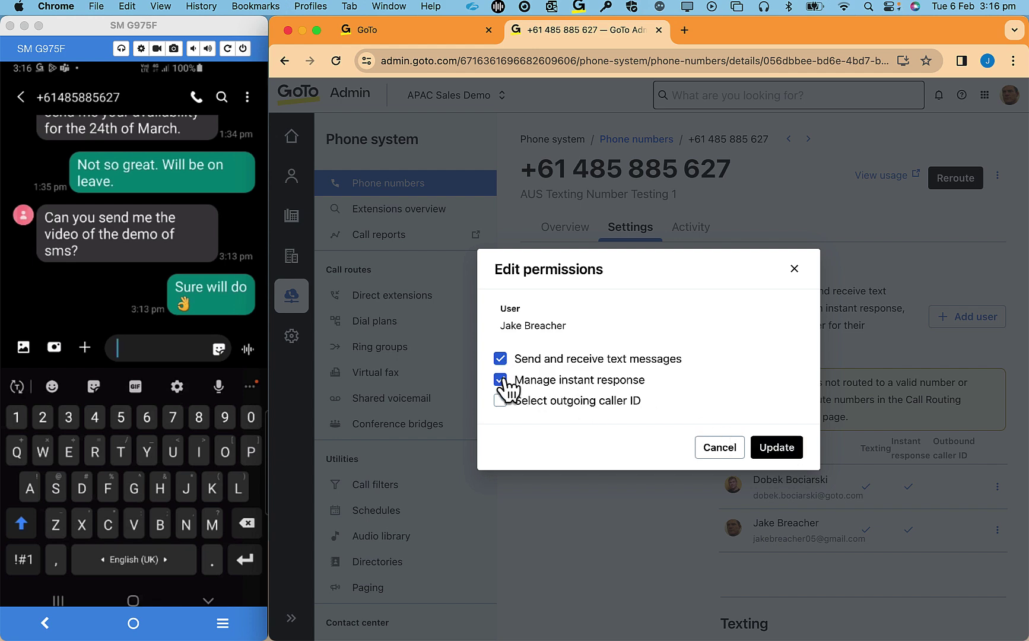
click(728, 448)
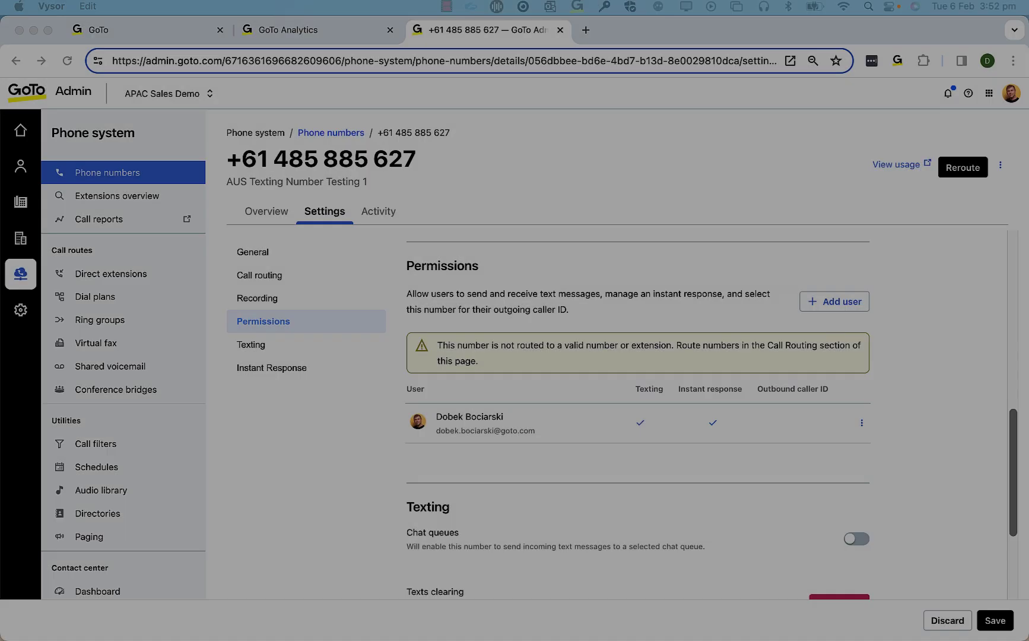
- Enable Chat queues, route this number's texts to SMS Queue, then view the agent dashboard
scroll(839, 326, down, 4)
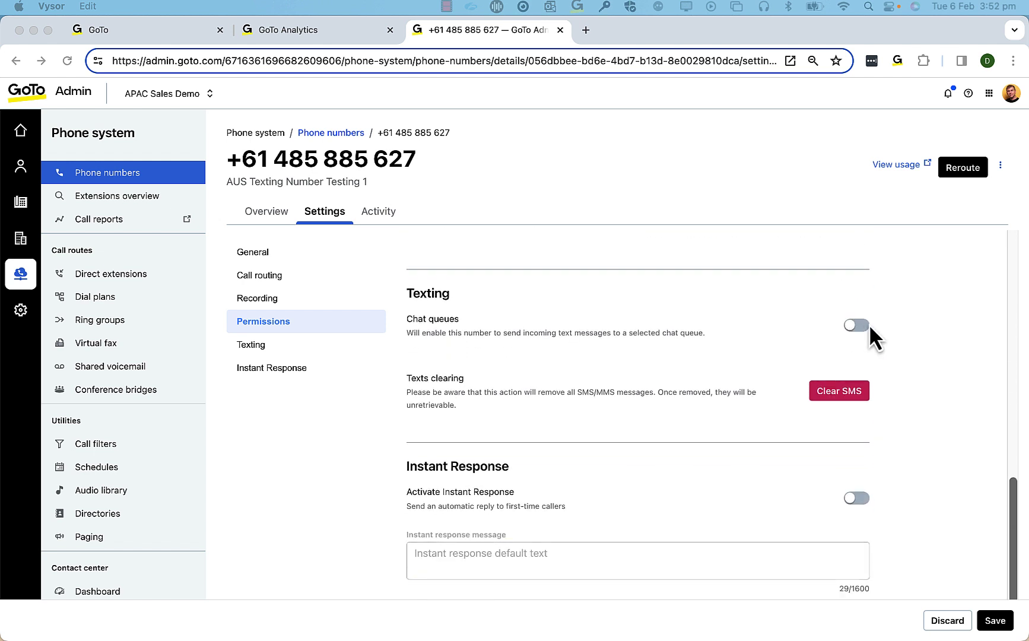
click(864, 326)
click(861, 326)
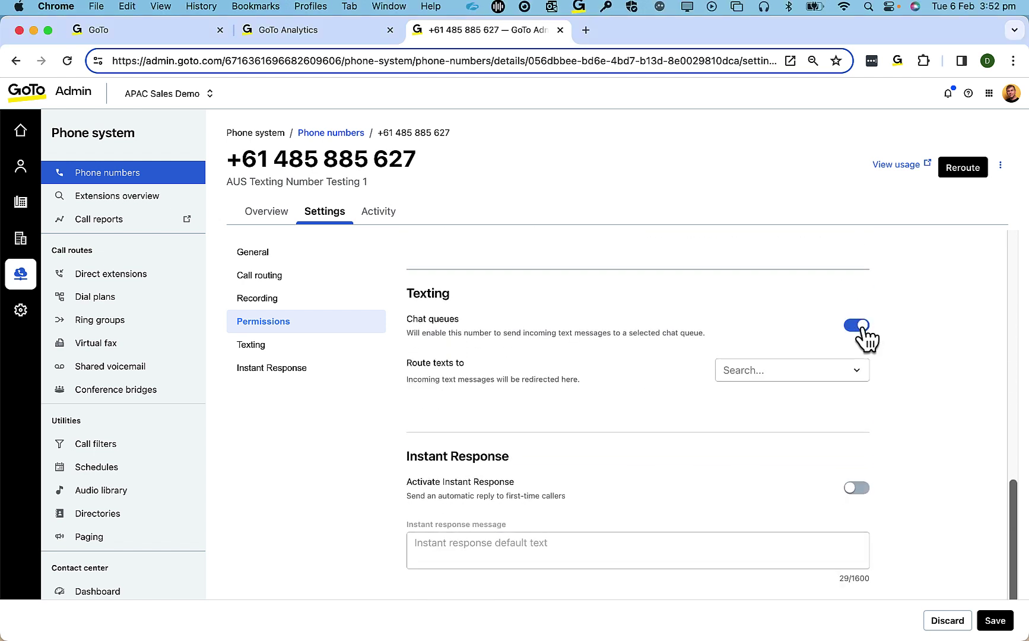
click(855, 370)
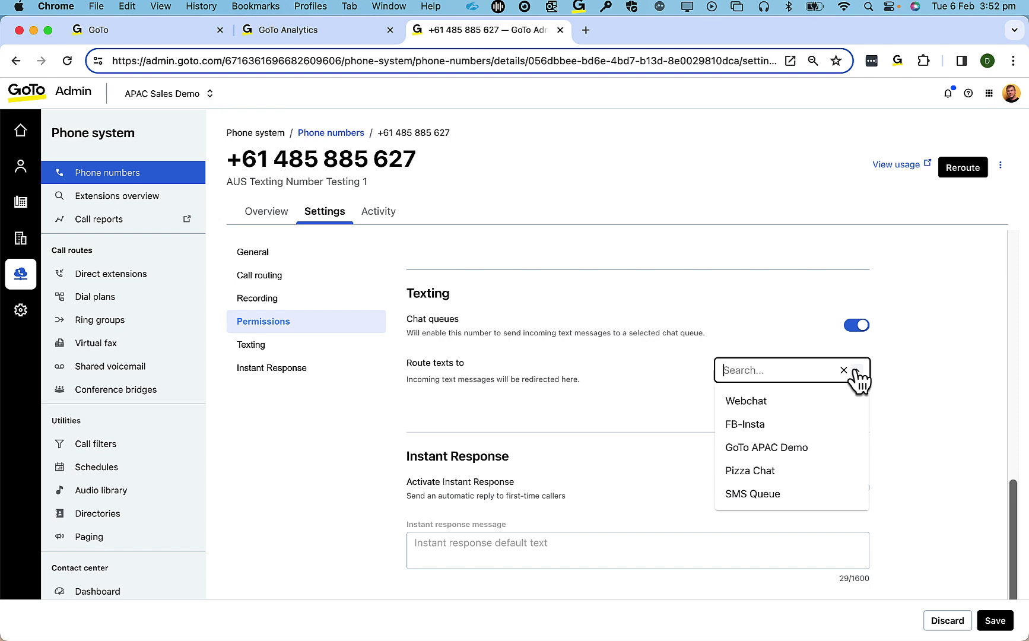
click(817, 497)
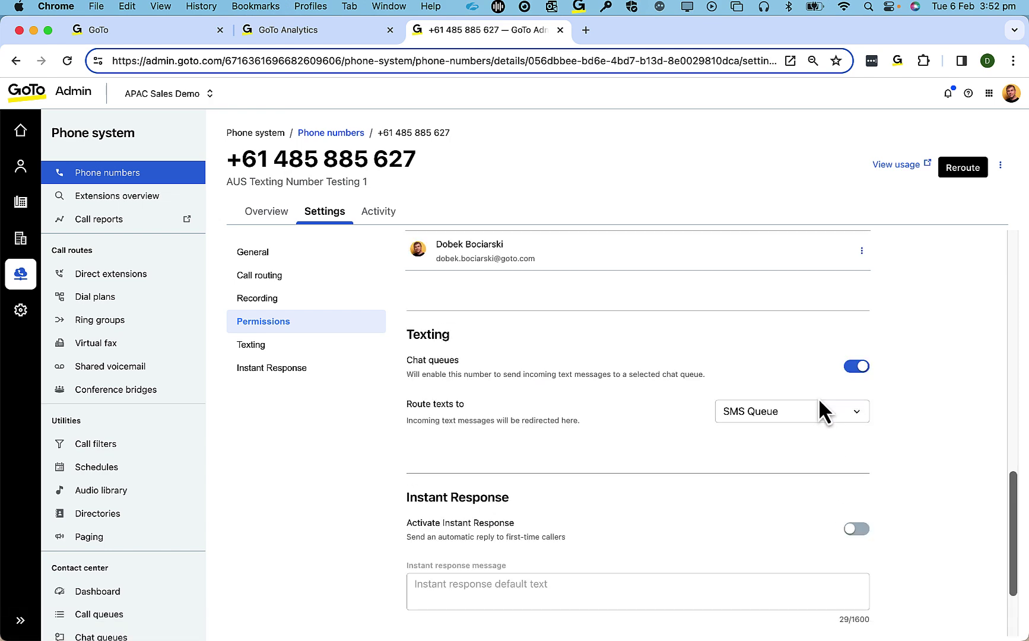
click(171, 38)
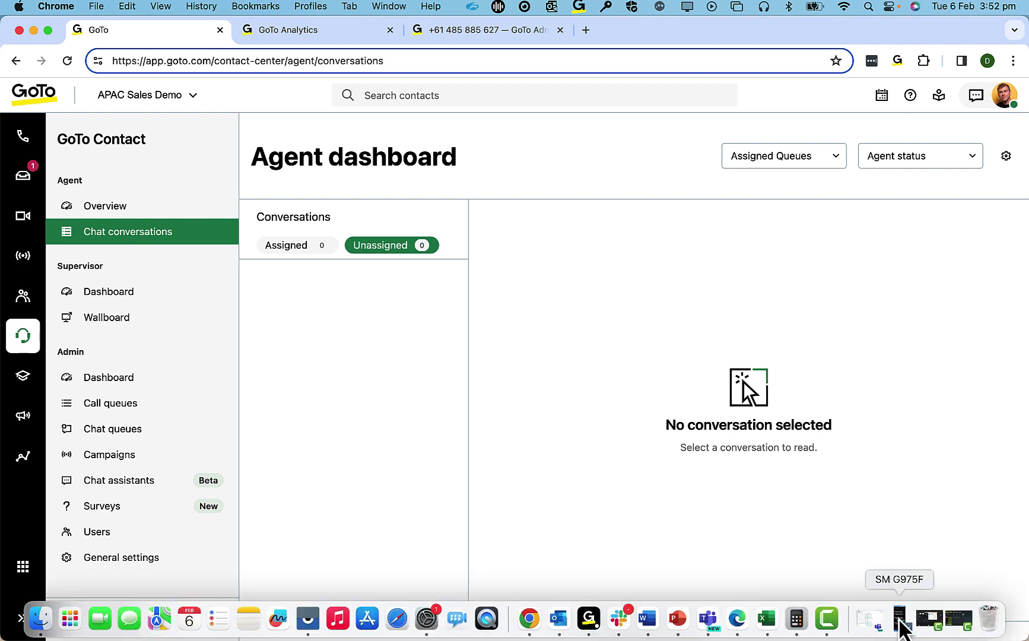
- From the phone, text the business number a greeting with the sender's name, calling it an sms into a queue
click(899, 620)
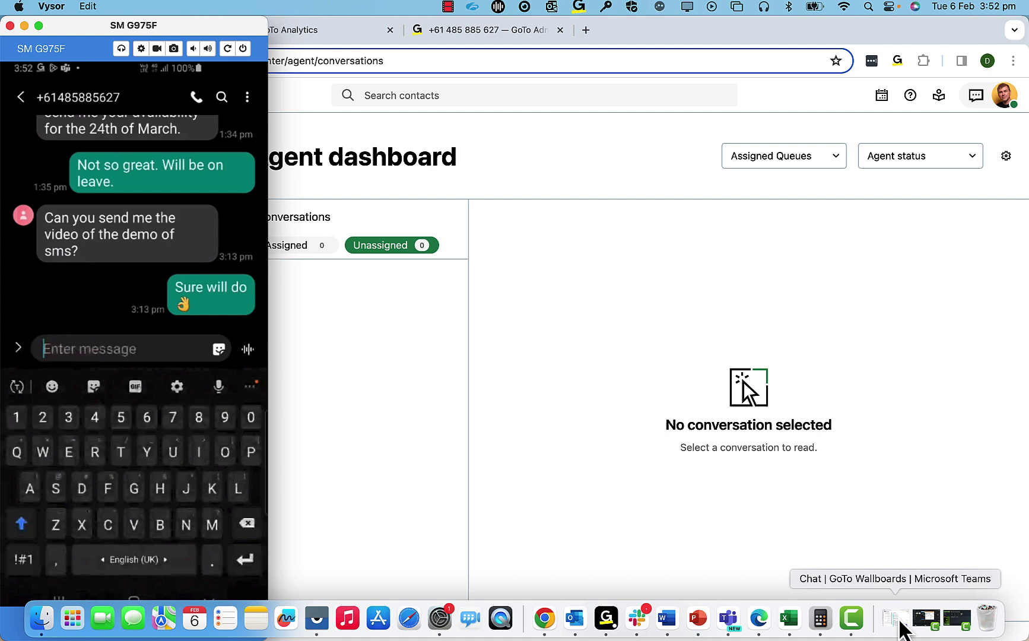
text(Hello this is )
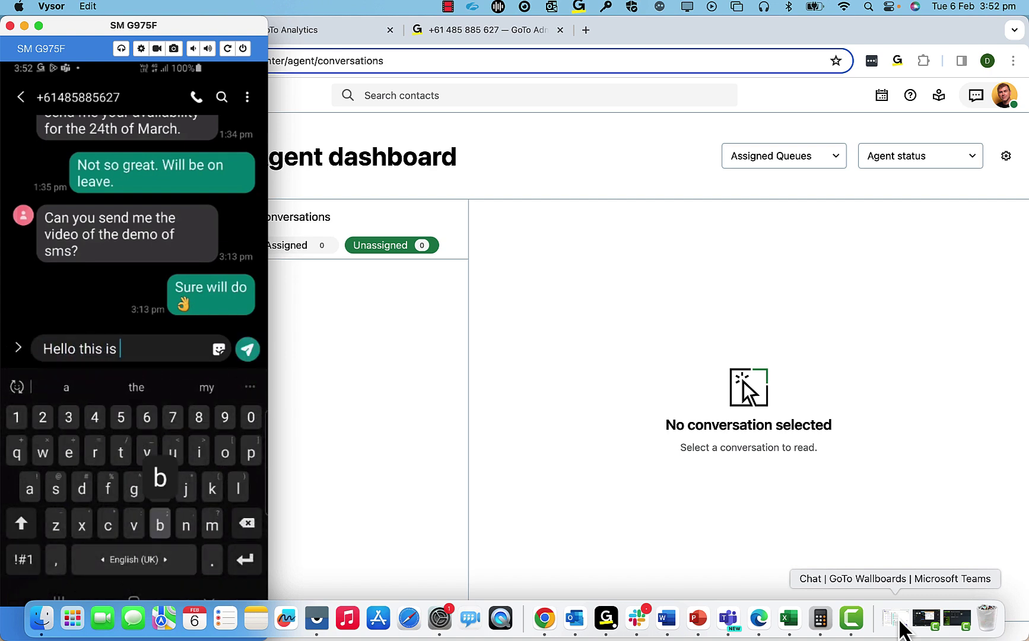
text(Bobby an )
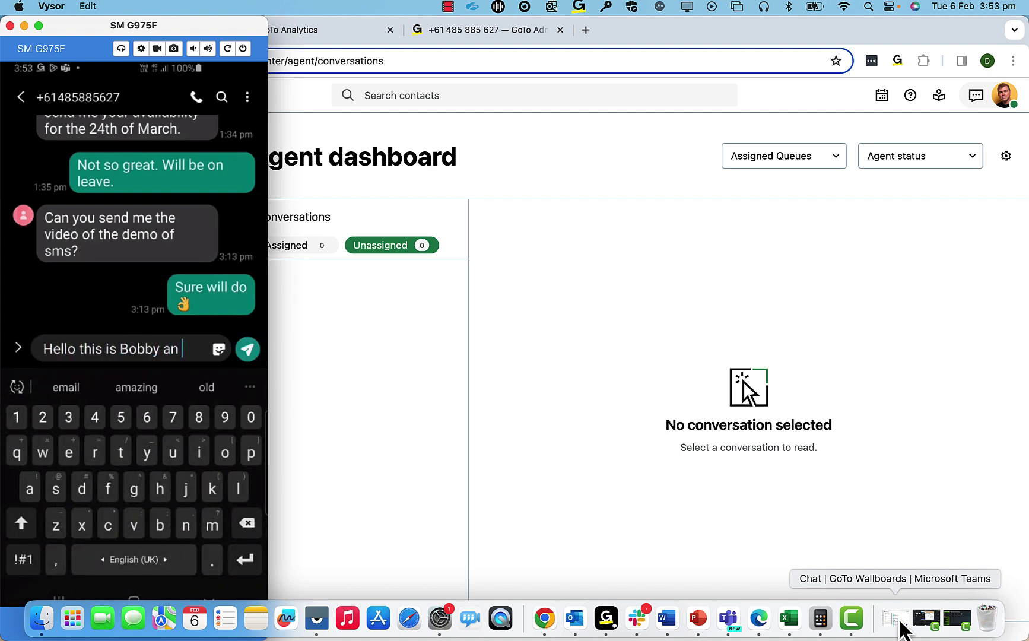
text(sms into a queue)
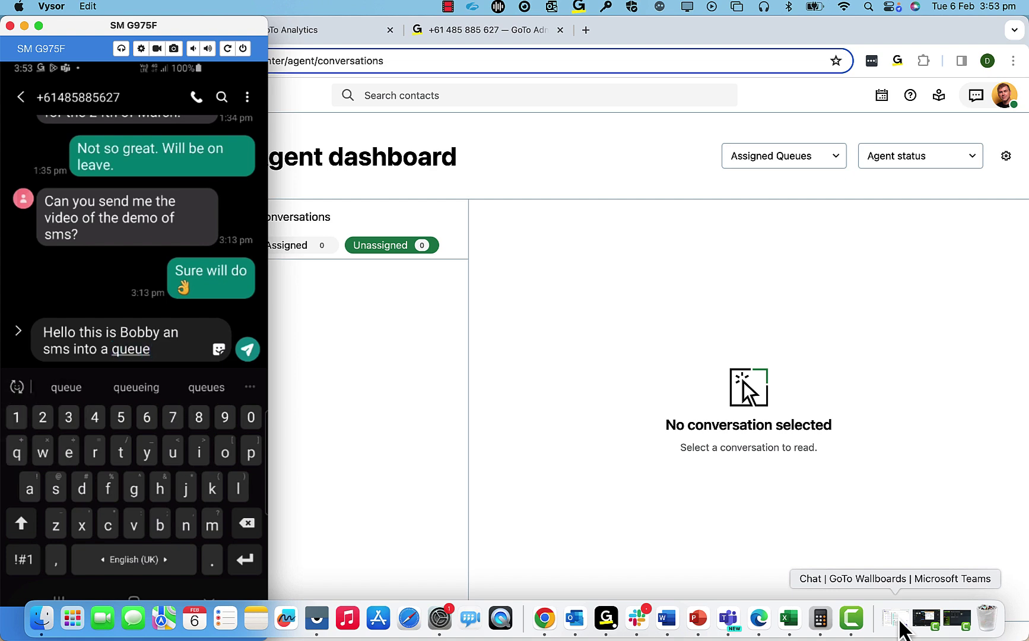
key(Return)
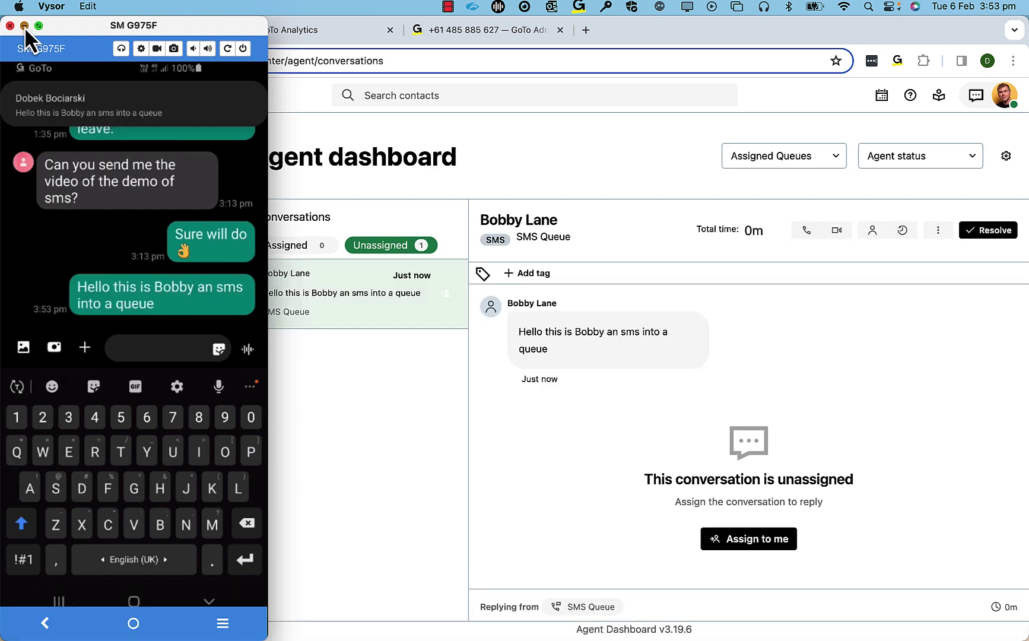
- Assign the SMS Queue conversation to yourself and review the customer's contact information and history
click(24, 26)
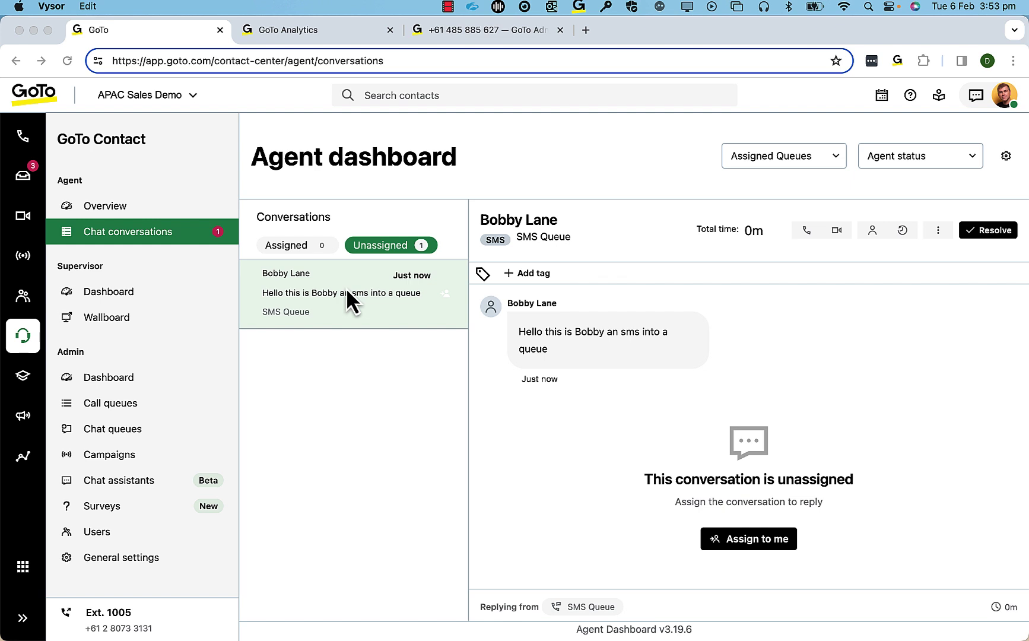
click(388, 248)
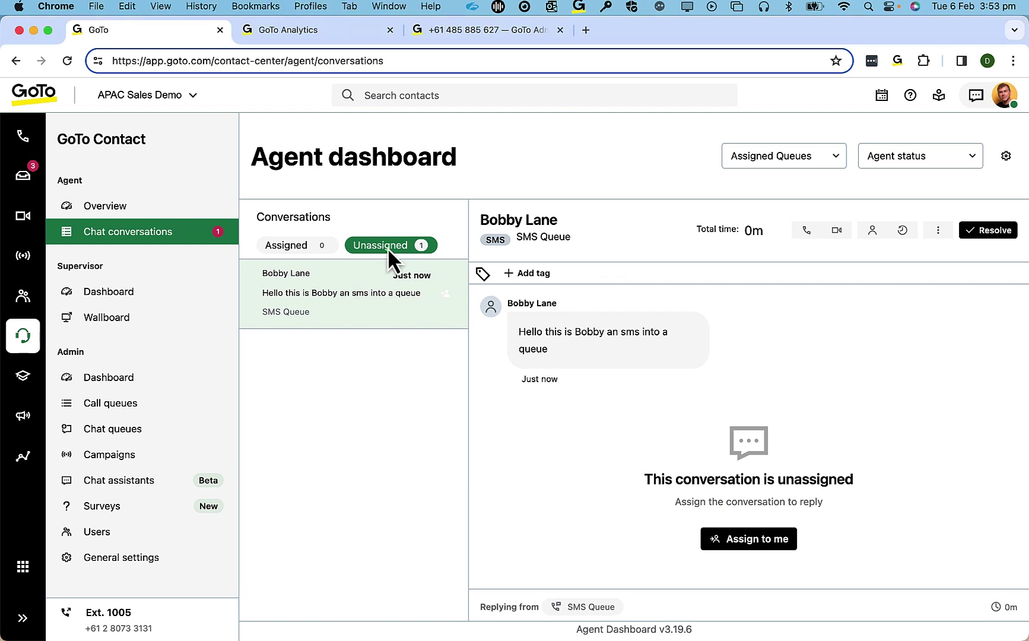
click(761, 539)
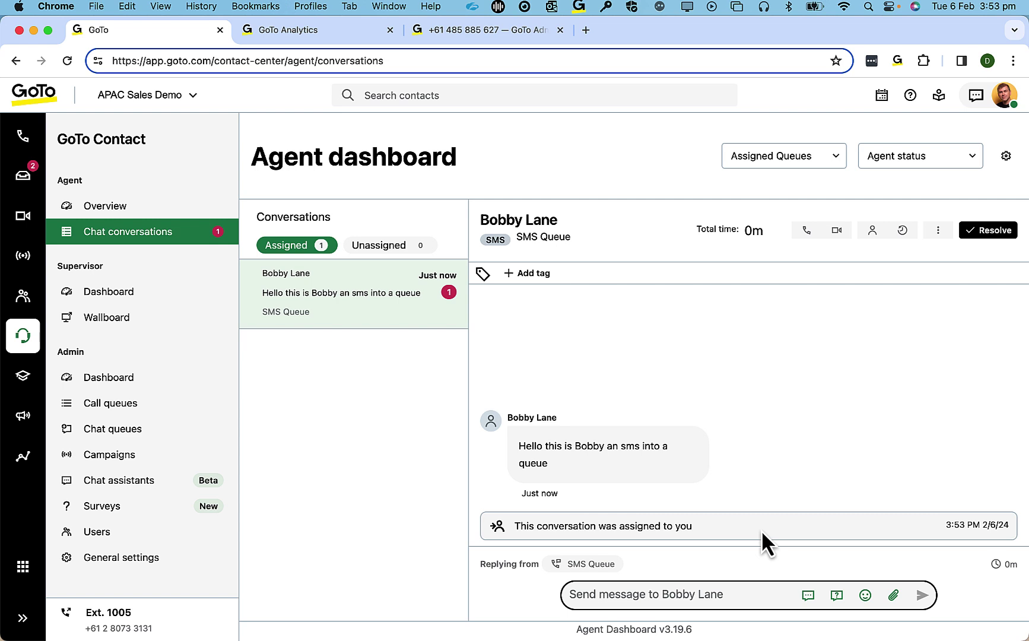
click(873, 233)
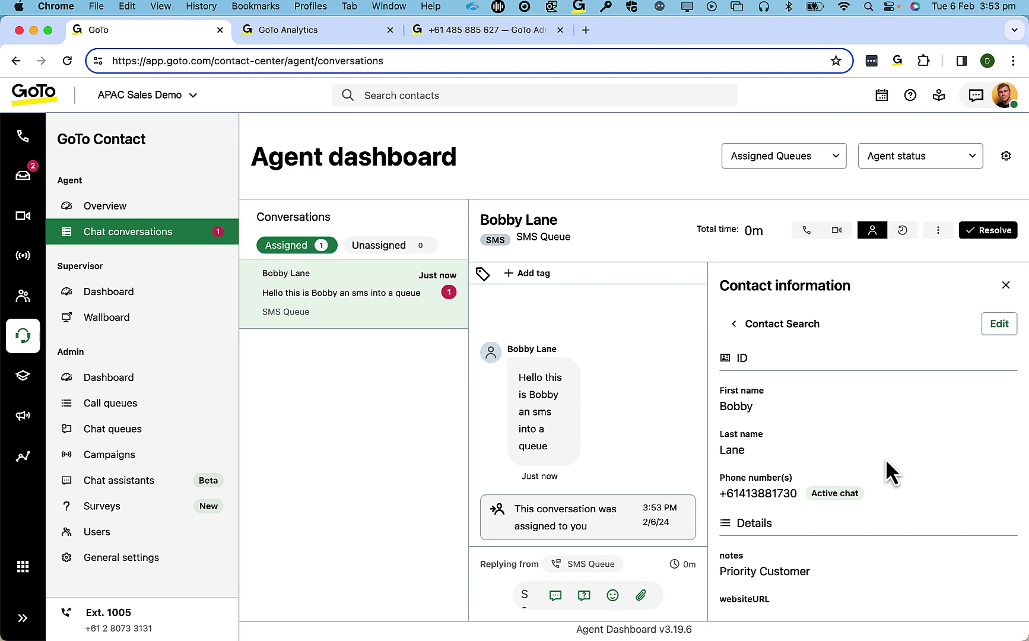
click(1006, 286)
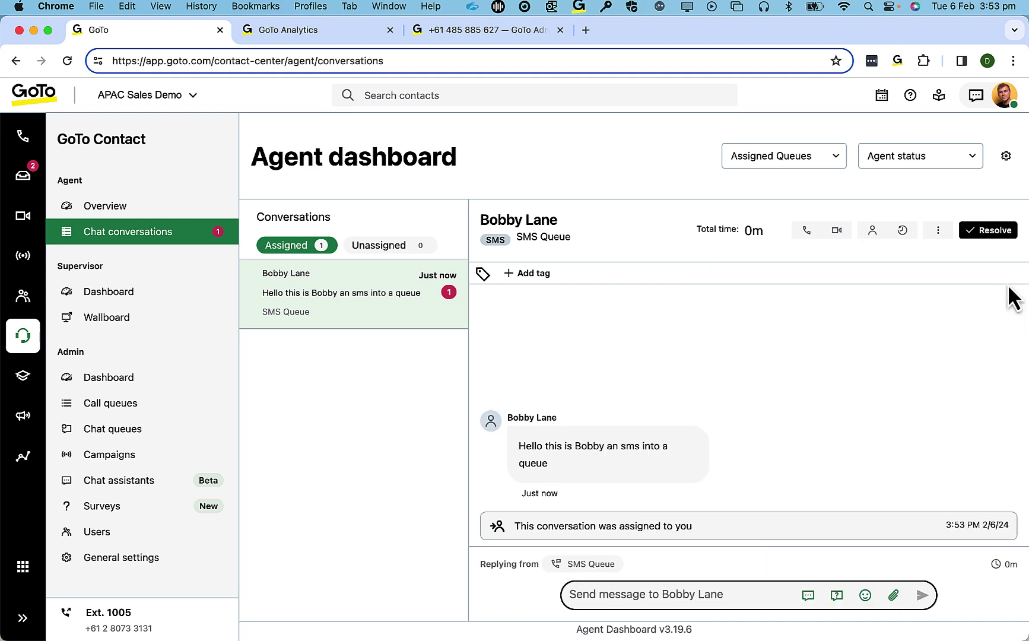
click(901, 232)
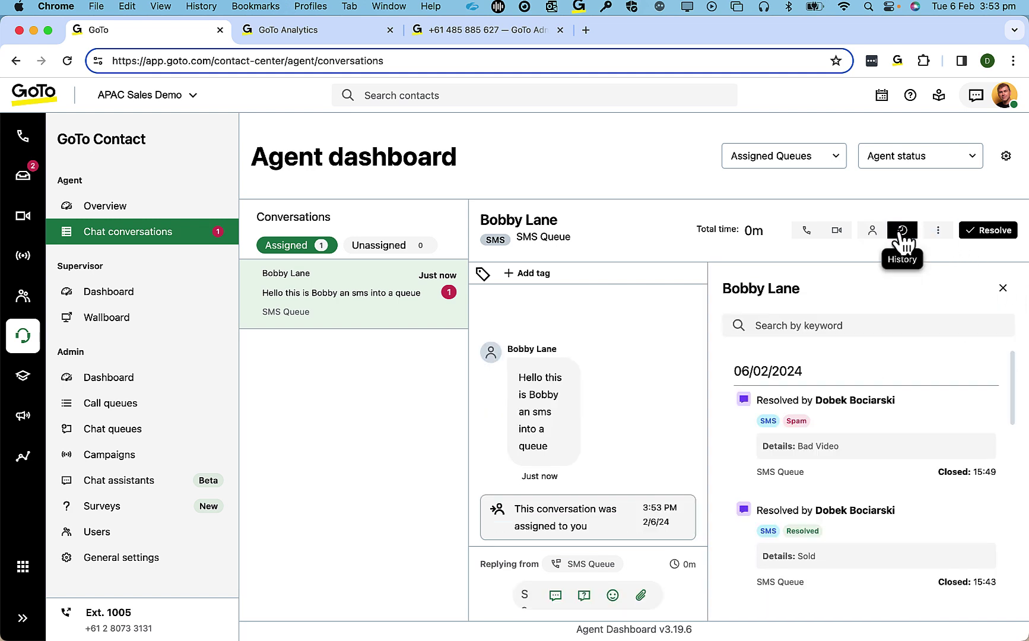
scroll(918, 475, down, 5)
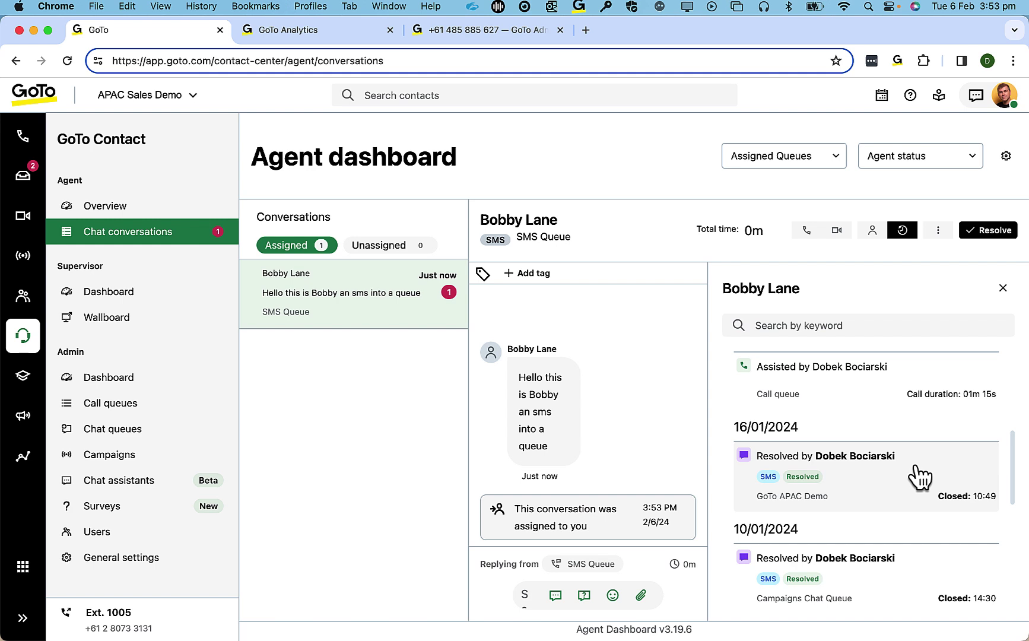
scroll(918, 474, down, 5)
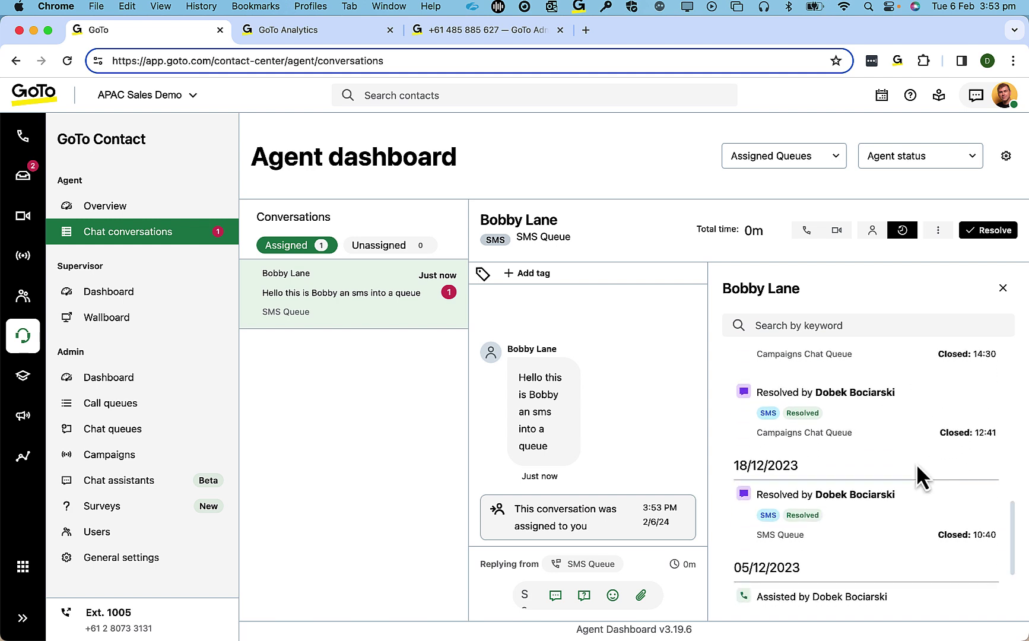
click(1003, 287)
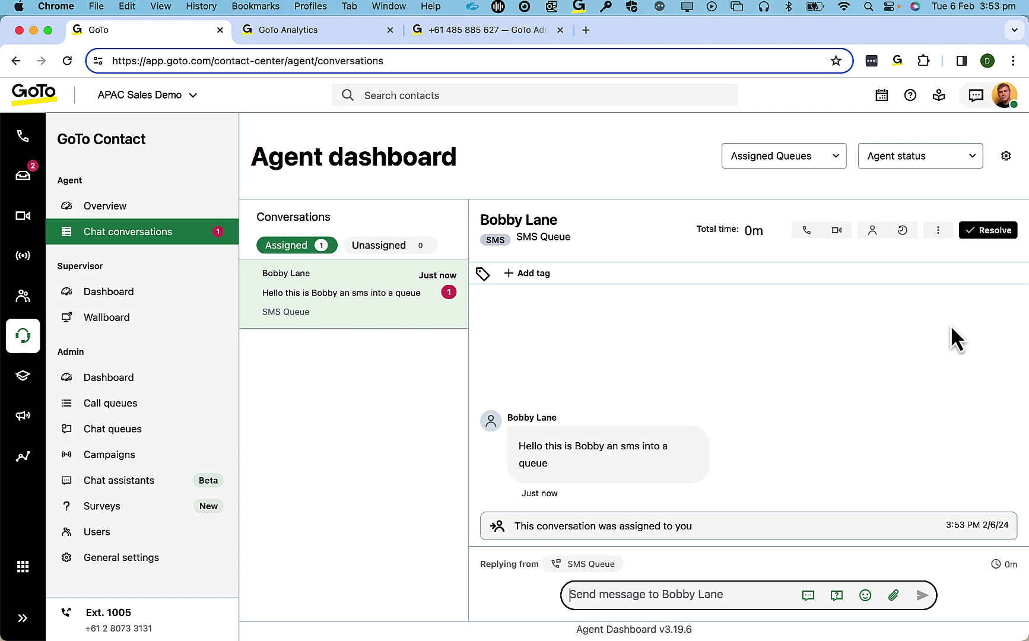
- Reply to the customer with the saved greeting canned response
click(809, 595)
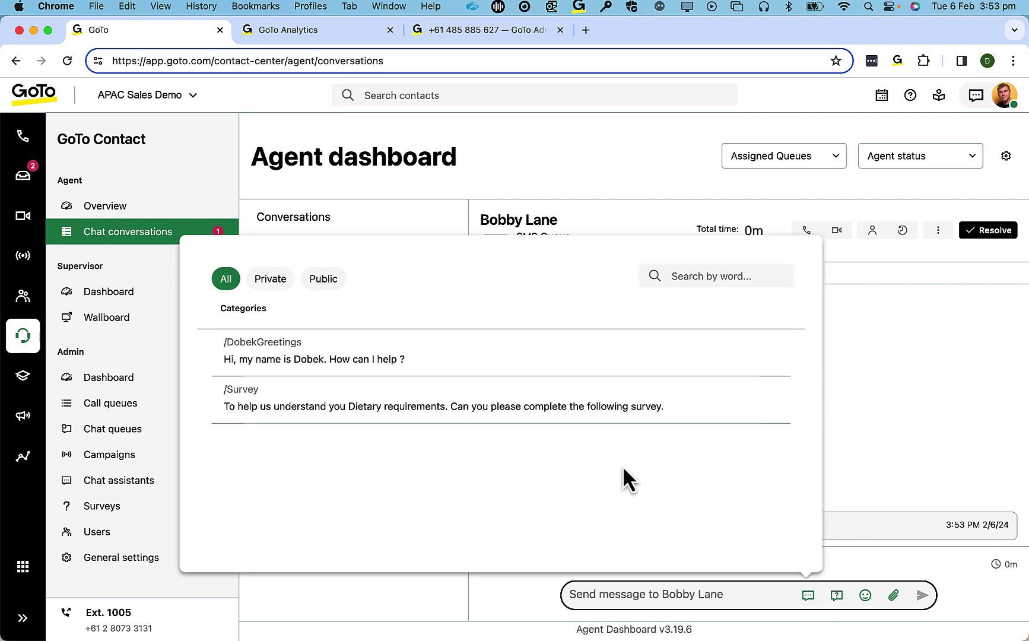
click(385, 351)
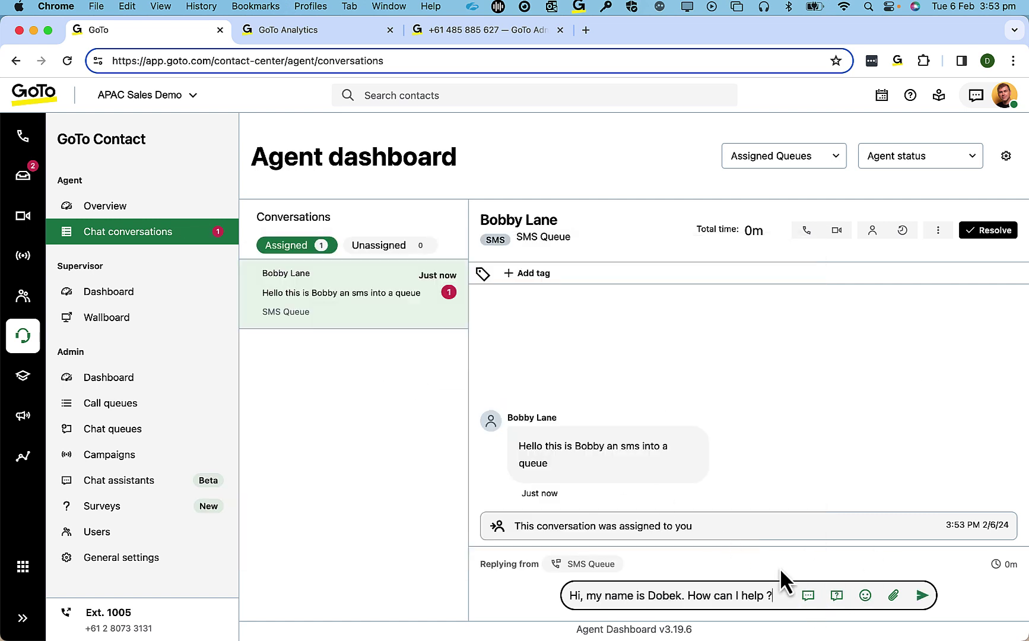
click(921, 596)
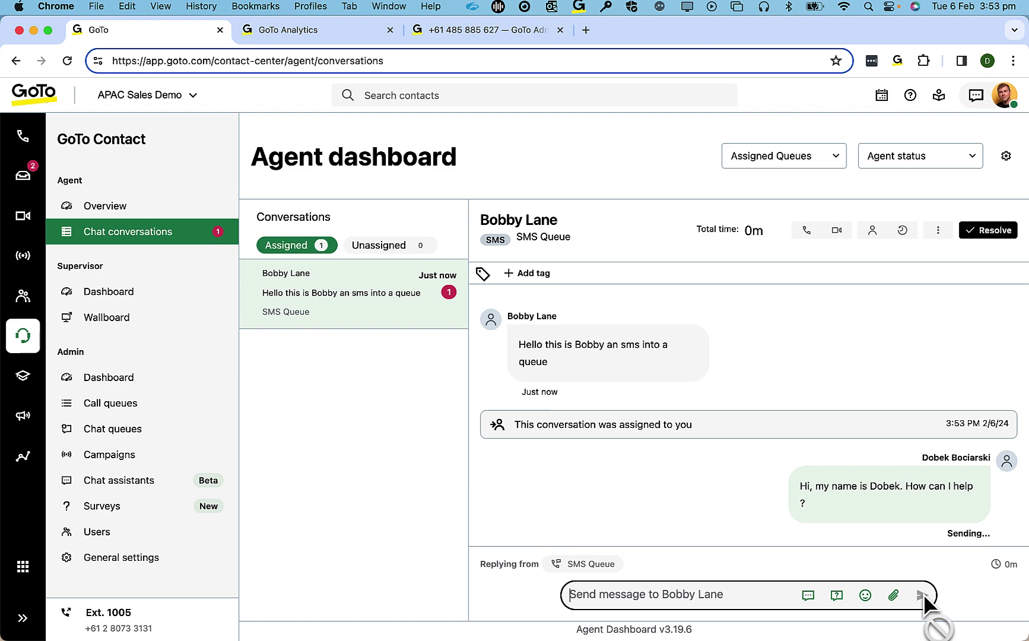
- From the phone, reply "I'm looking to buy GoTo Connect"
click(959, 629)
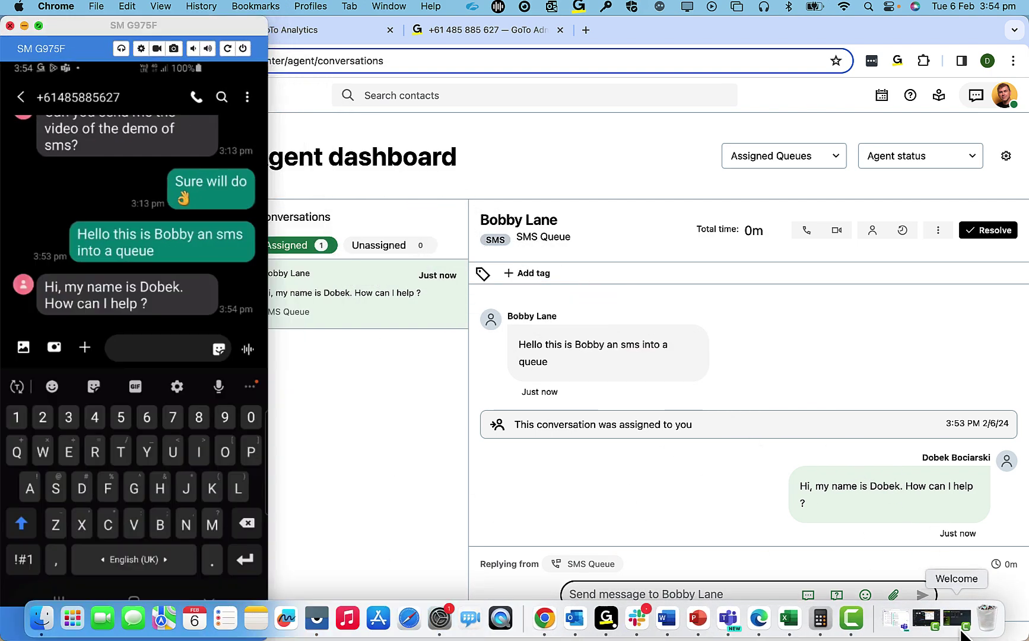
text(I'm )
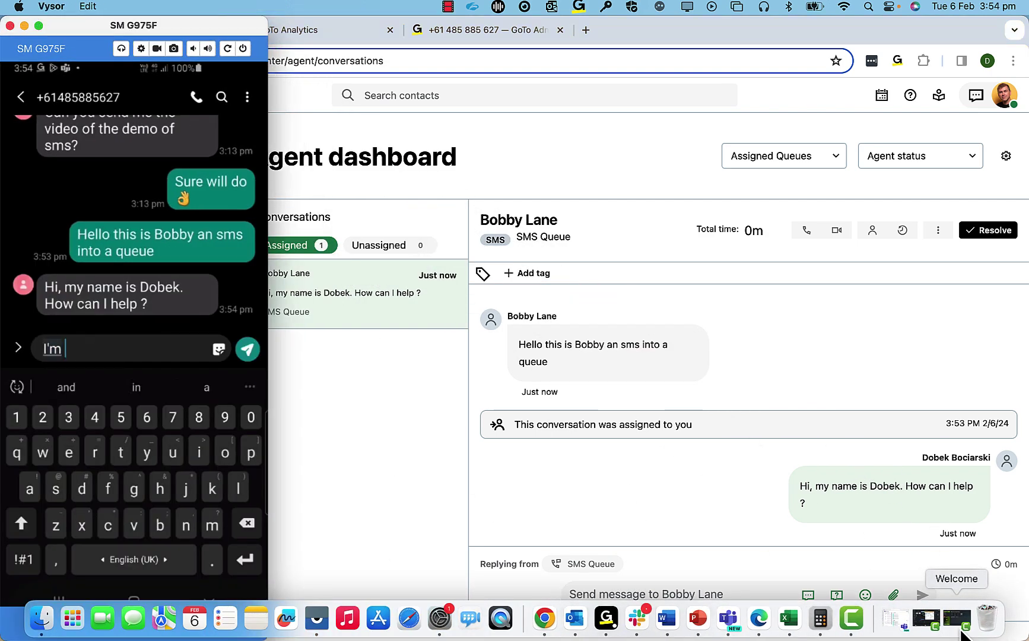
text(looking to buy GoTo Co)
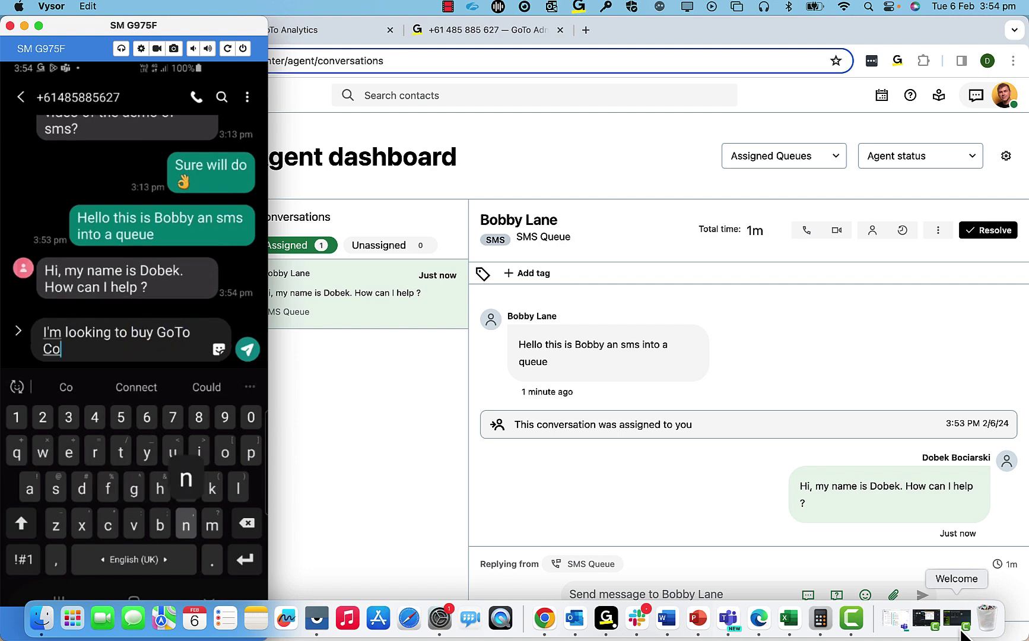
text(nnect)
key(Return)
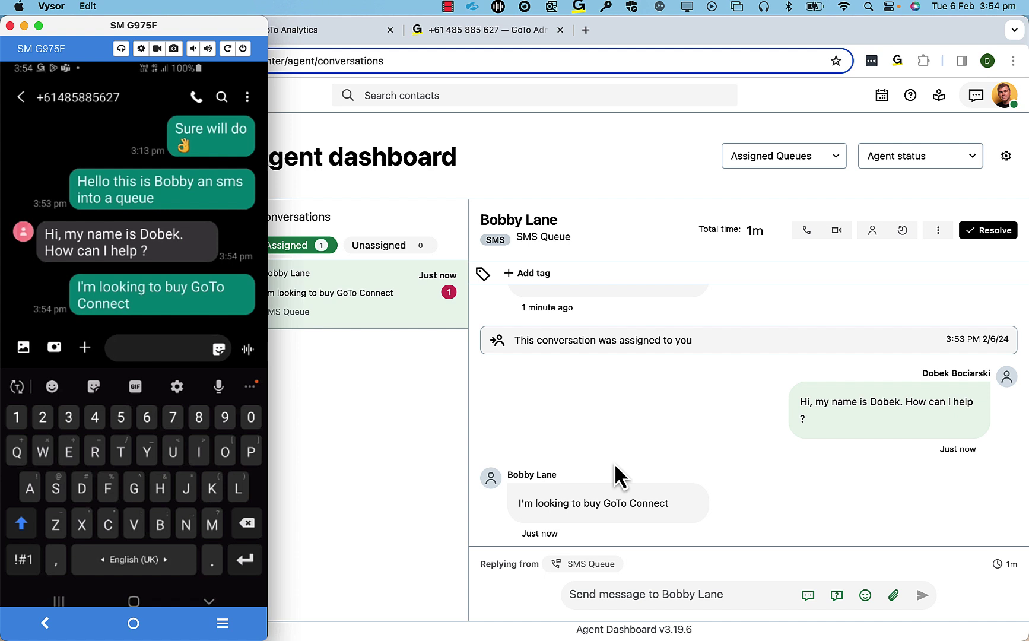
- Reply "Sure I can help with that" and follow up with a smiling emoji
click(642, 594)
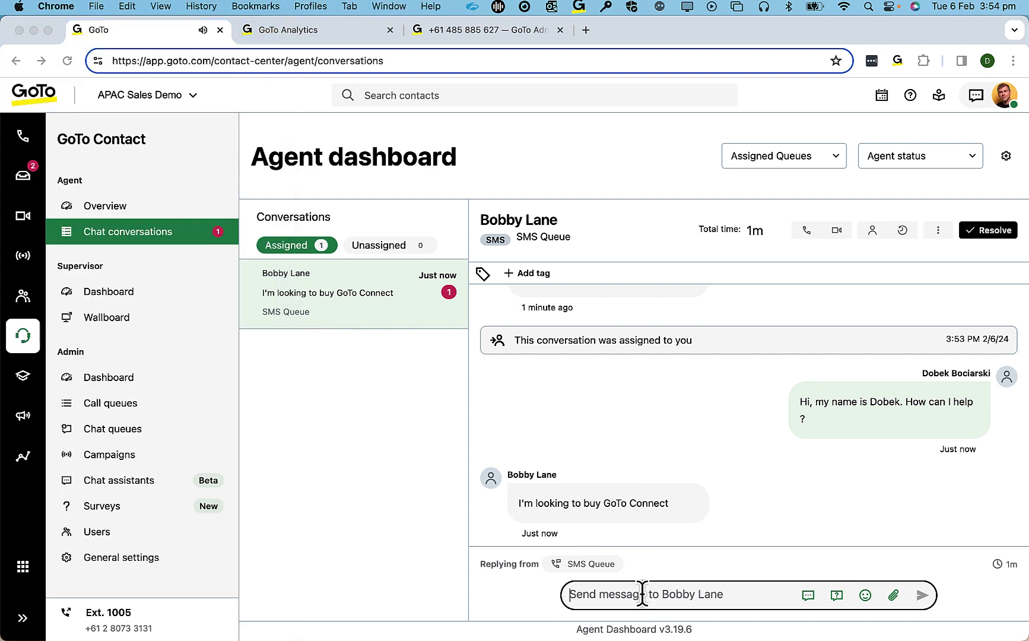
text(Sure I can help with th)
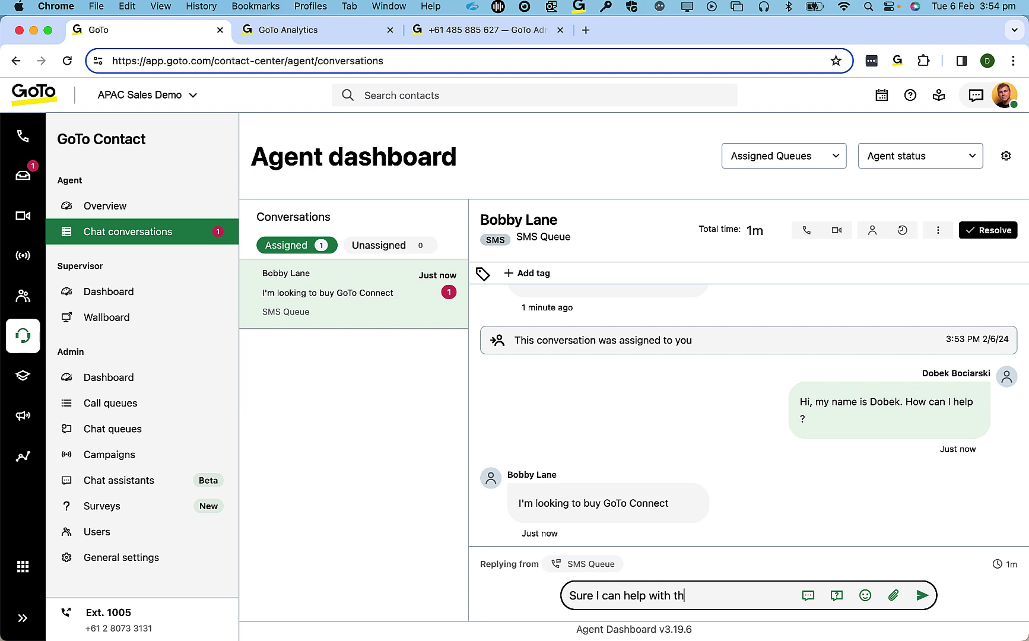
text(at)
click(920, 594)
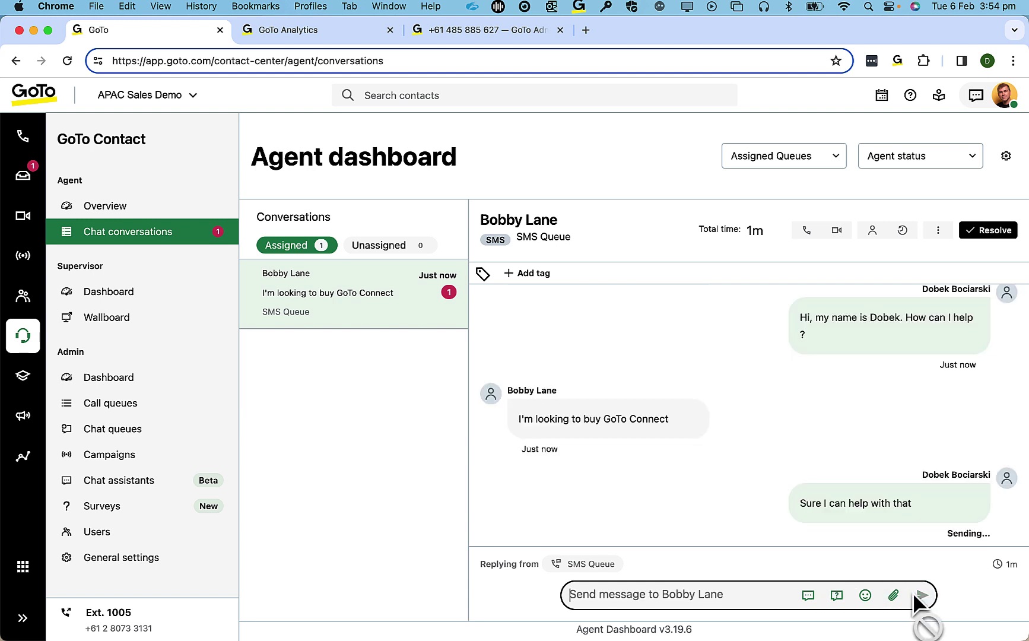
click(864, 595)
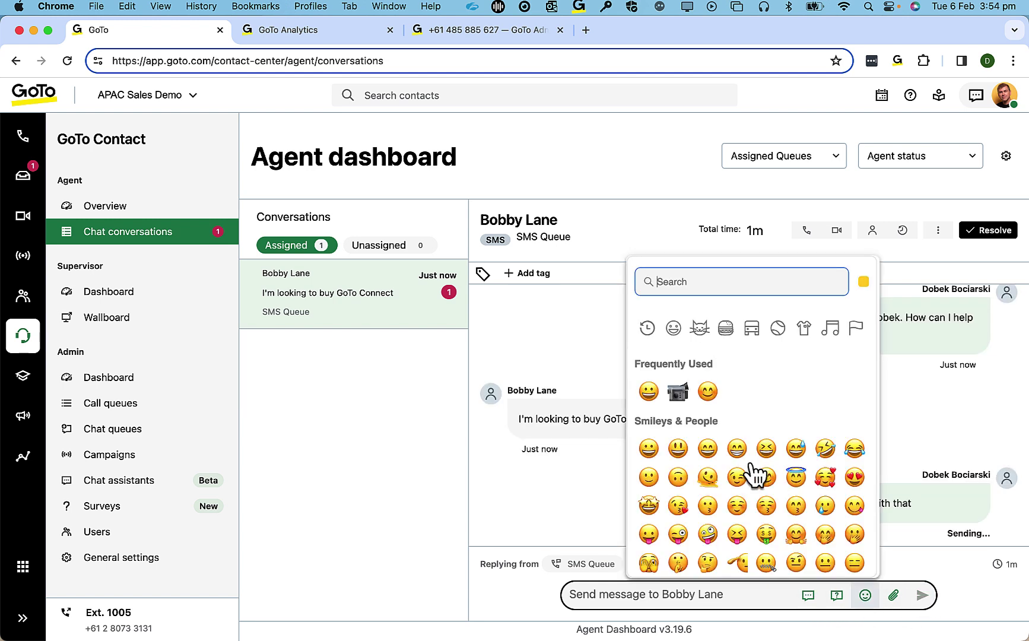
click(710, 395)
click(924, 595)
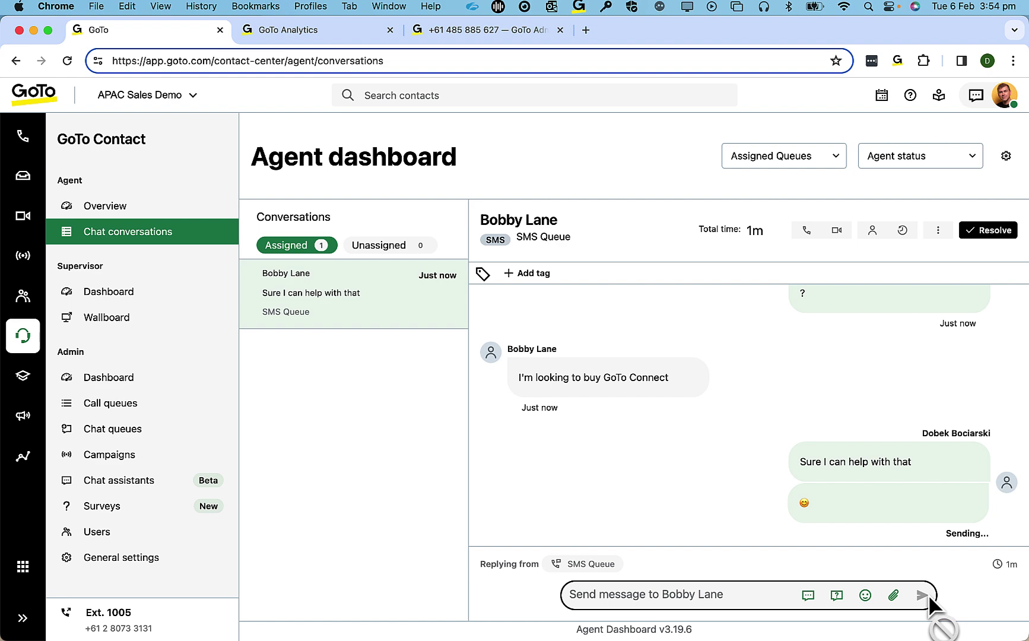
- Resolve the conversation with the details note 'Sold'
click(990, 234)
click(413, 372)
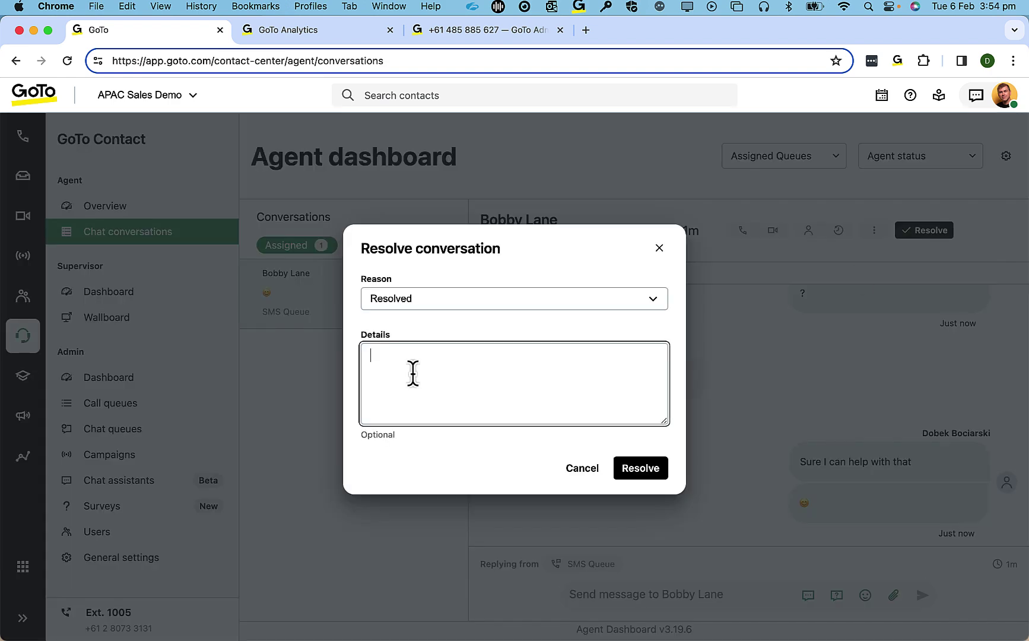
text(Sold)
click(664, 472)
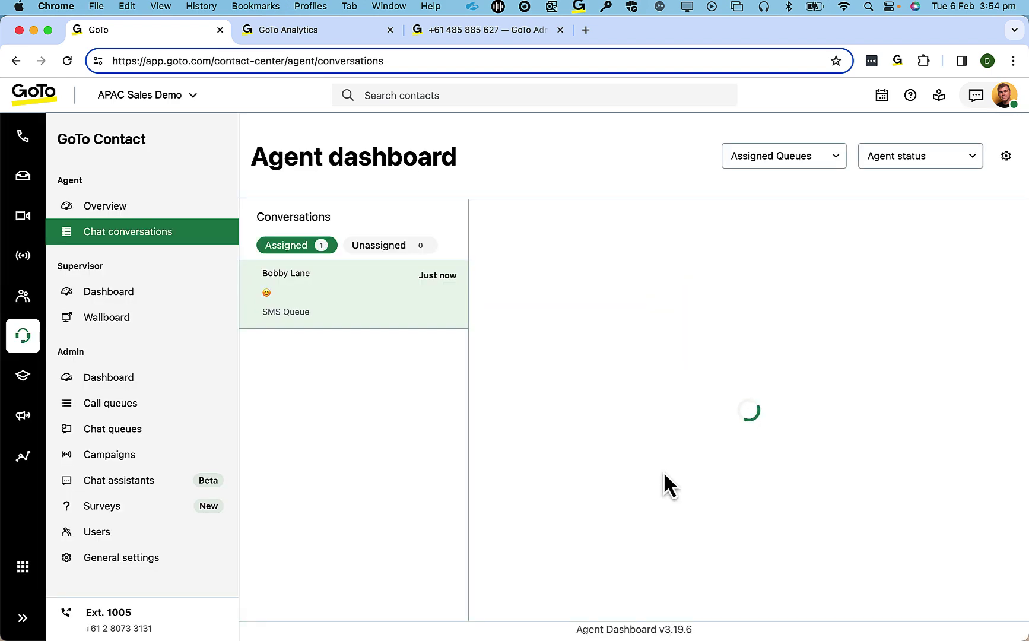
- Limit the GoTo Analytics report to today's conversations
click(310, 29)
click(308, 138)
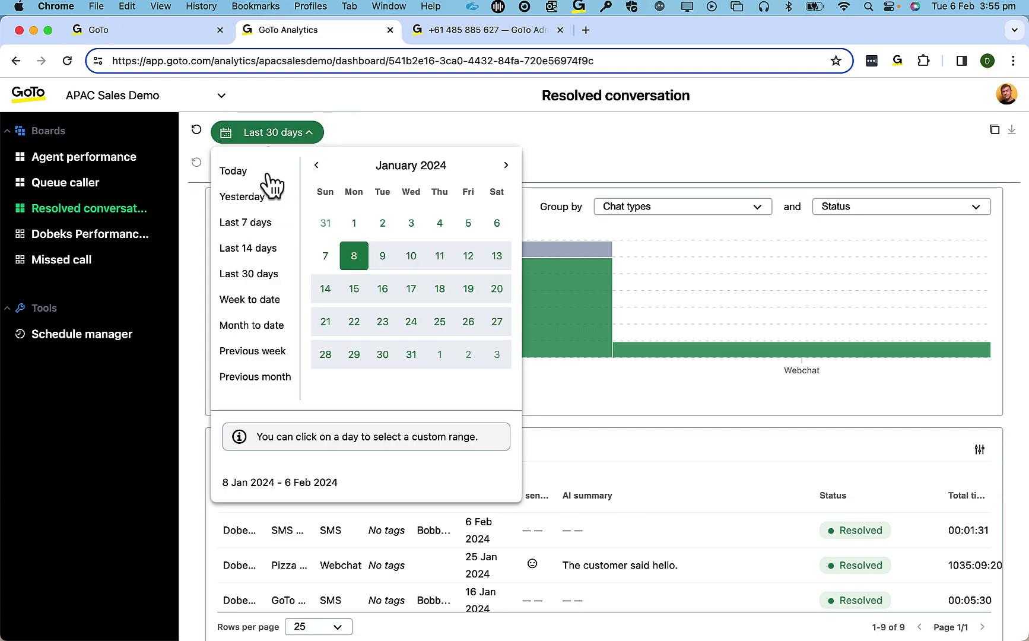
click(268, 172)
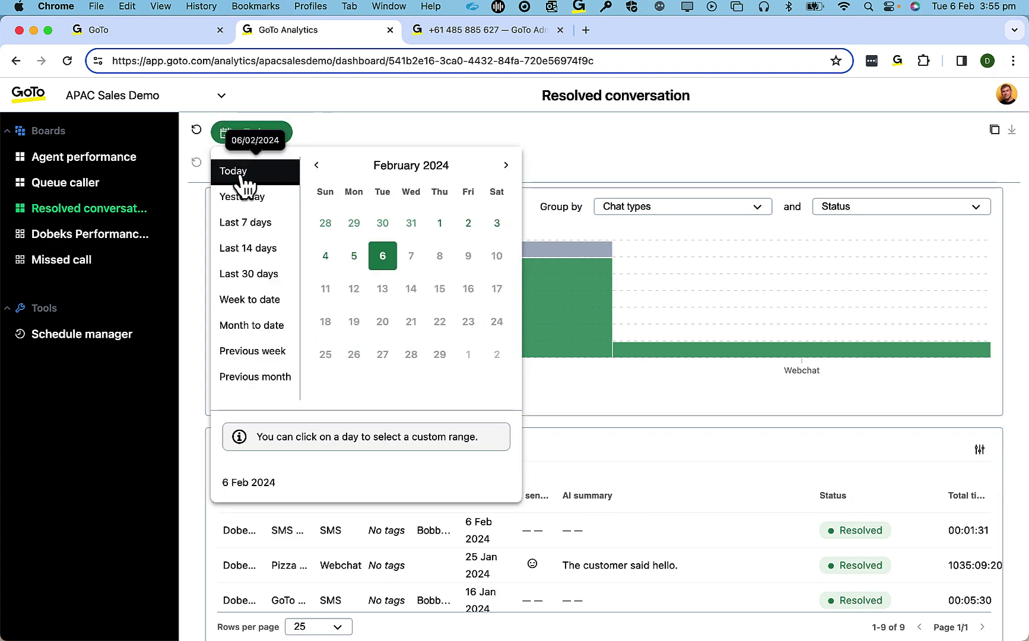
click(639, 163)
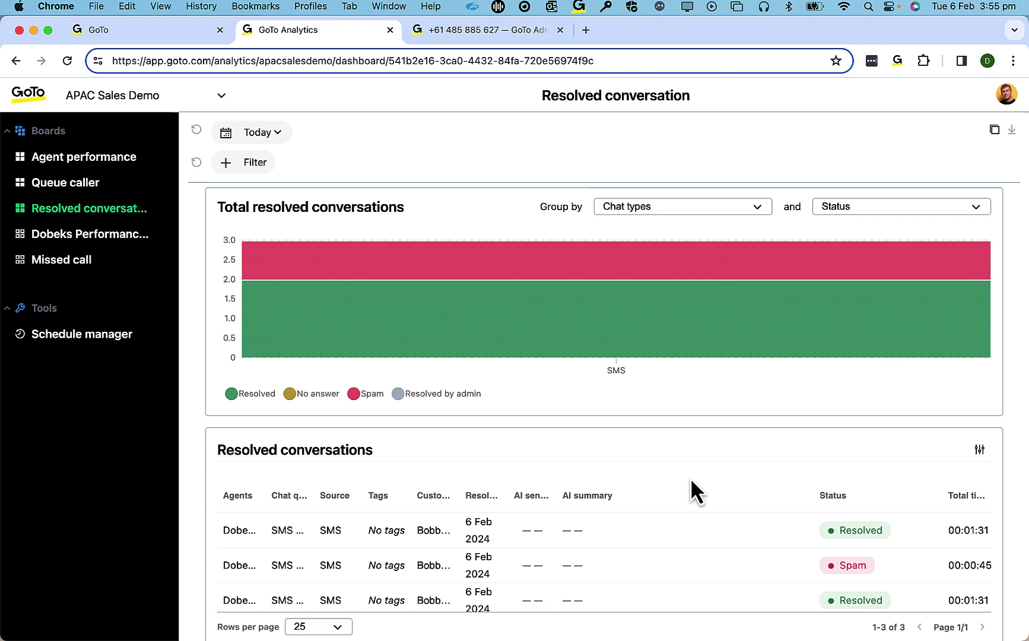
- Open the newest resolved SMS conversation, read through its transcript, and close it
scroll(690, 481, down, 3)
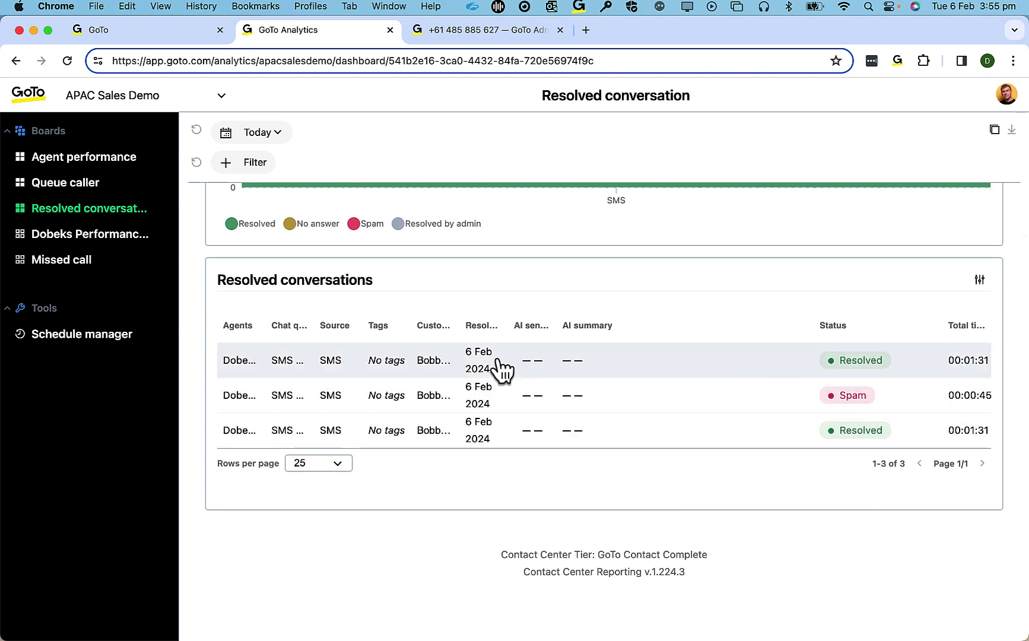
click(501, 369)
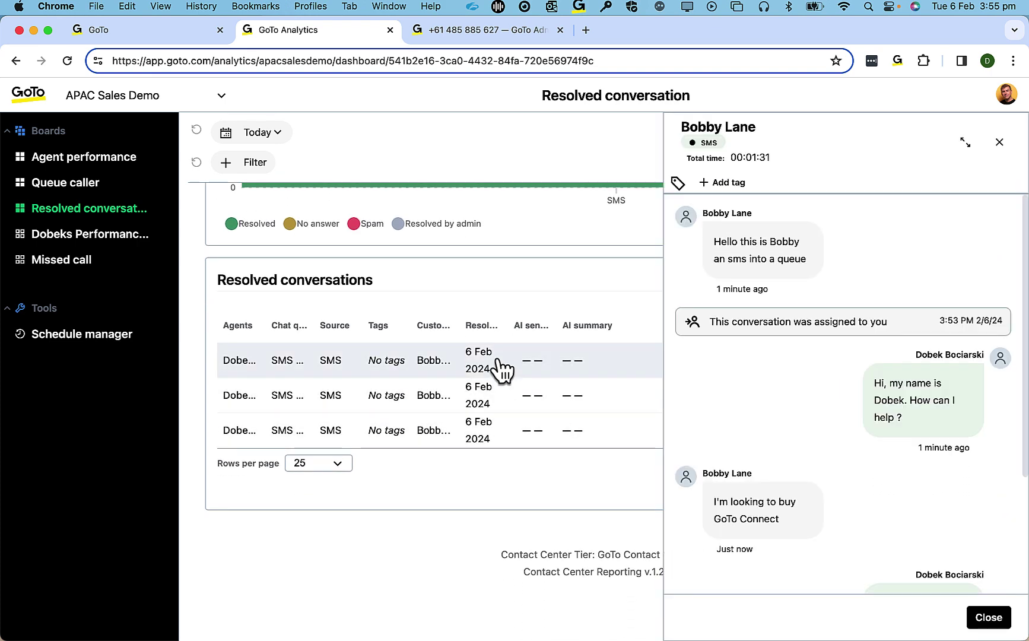
scroll(840, 419, down, 4)
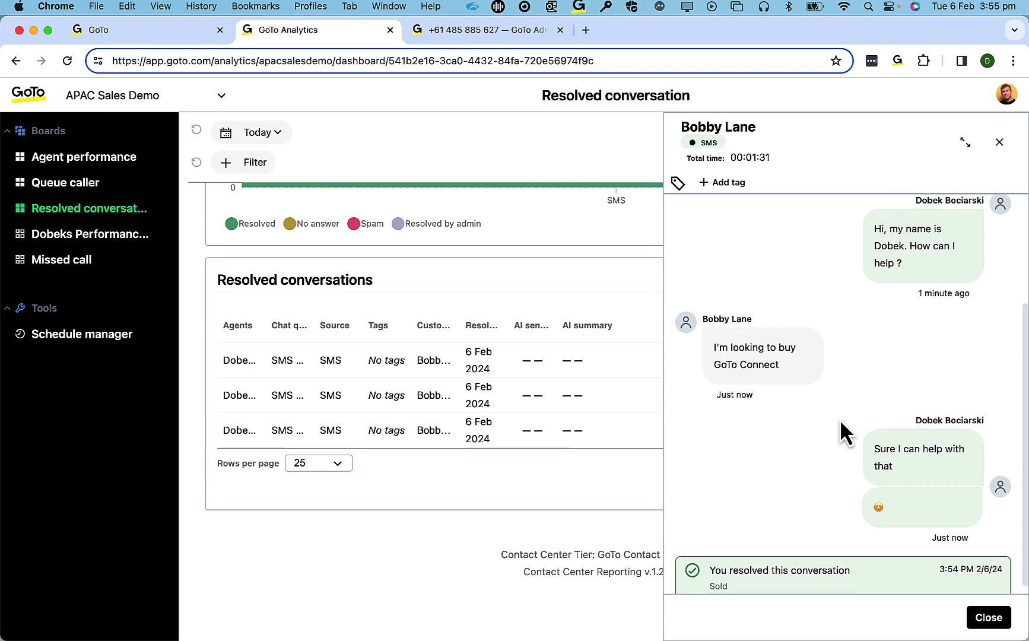
click(988, 617)
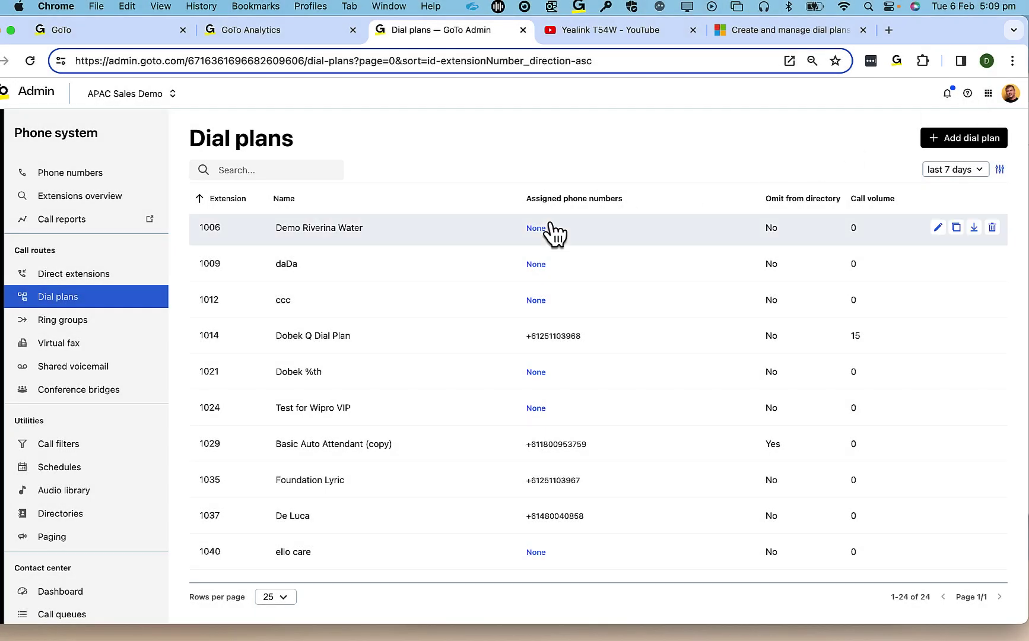
- Confirm dial plan 1014's Send SMS node texts 'Thanks for your Order Enquiry' immediately from the sender number
click(325, 342)
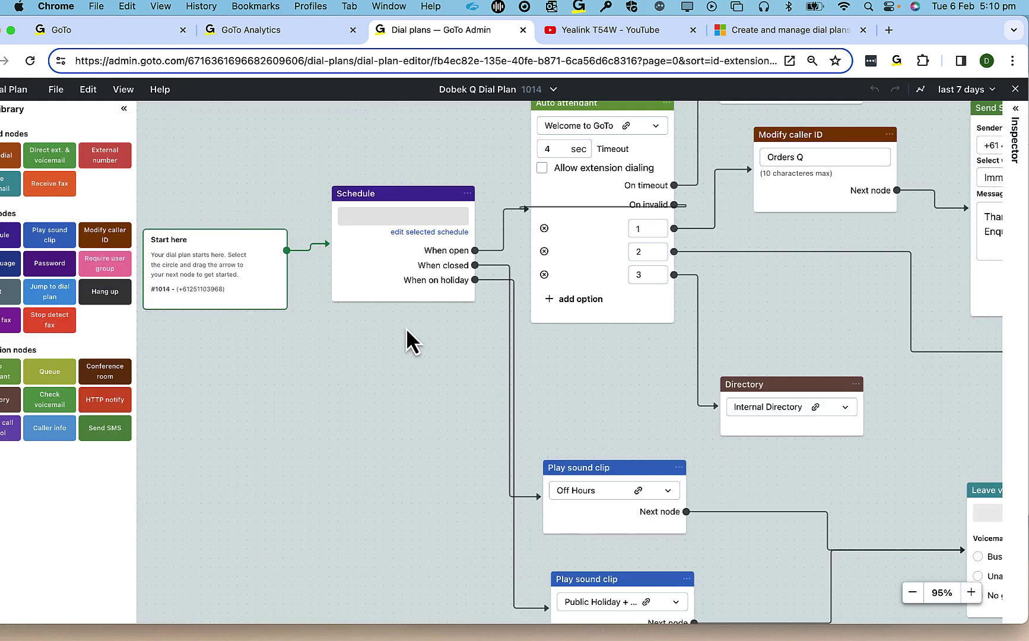
drag(773, 275, 601, 360)
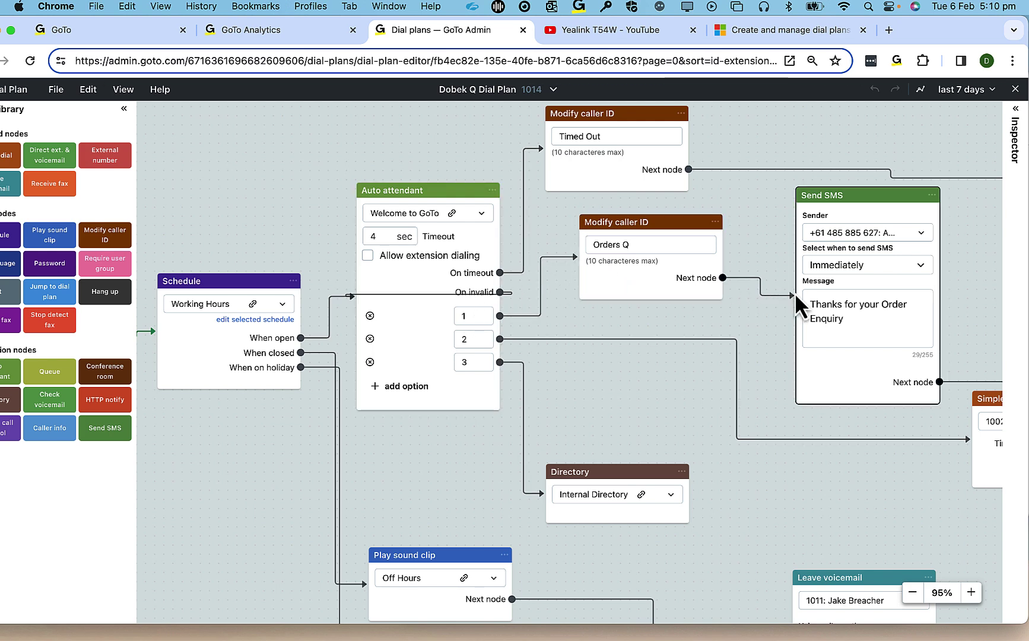
click(921, 233)
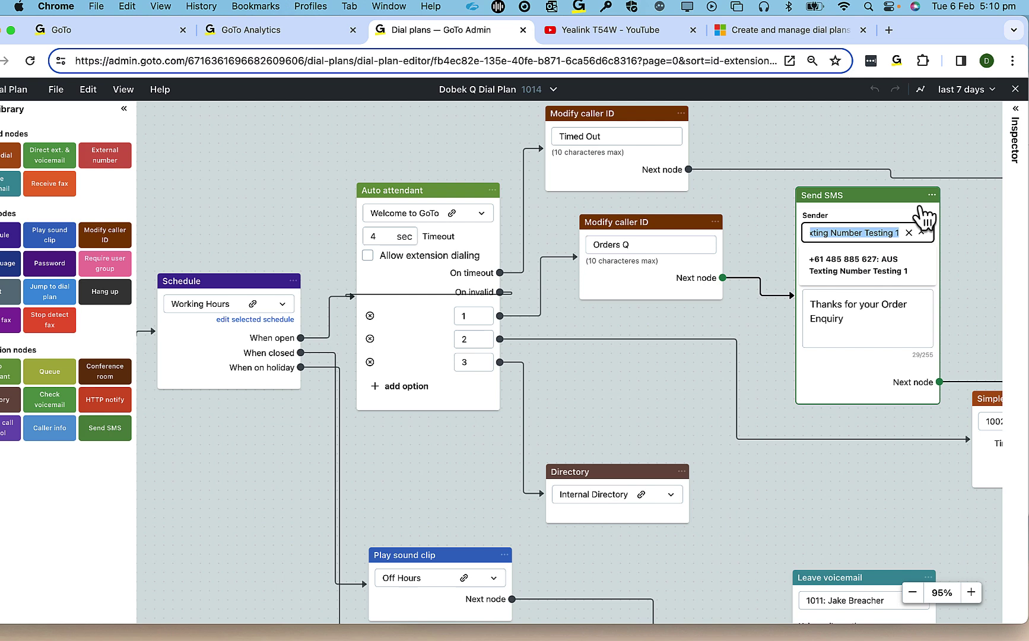
click(921, 231)
click(923, 267)
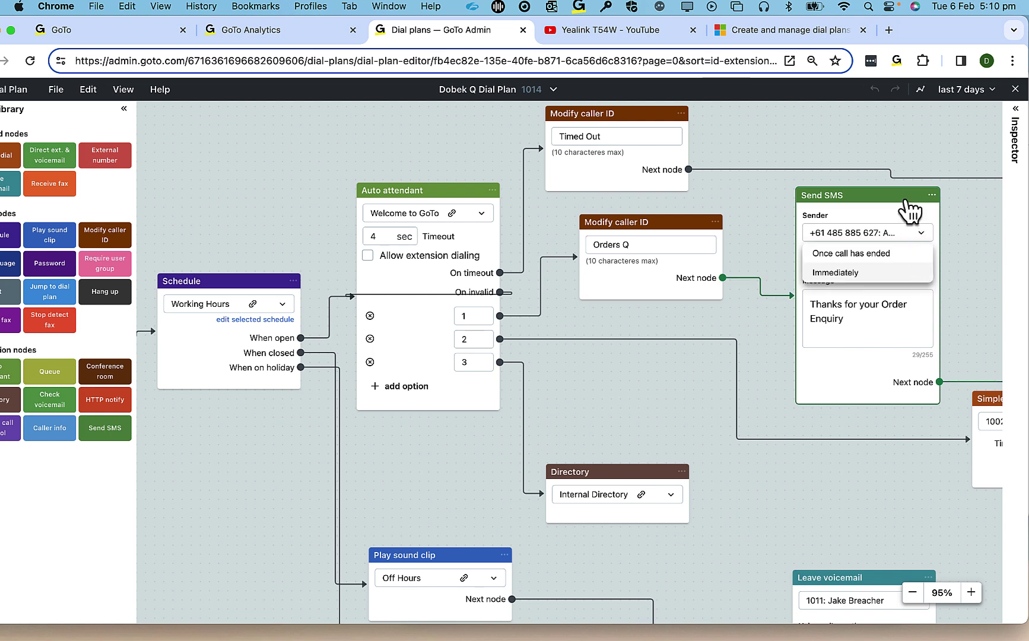
click(912, 216)
drag(858, 320, 807, 301)
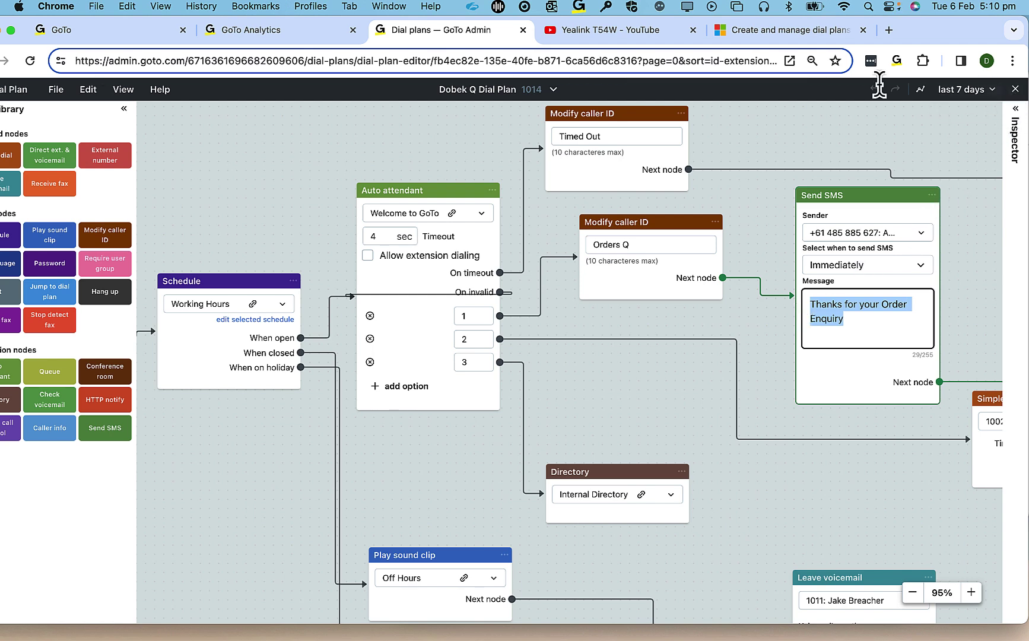
click(100, 28)
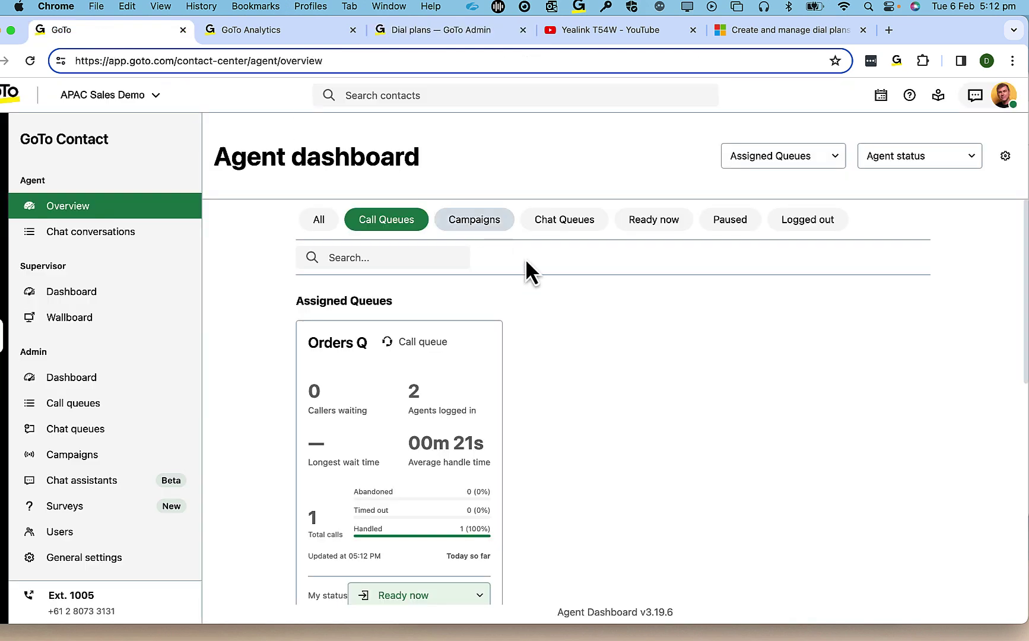
- Answer the Orders Q test call from the mirrored phone in the GoTo softphone
mouse_move(819, 636)
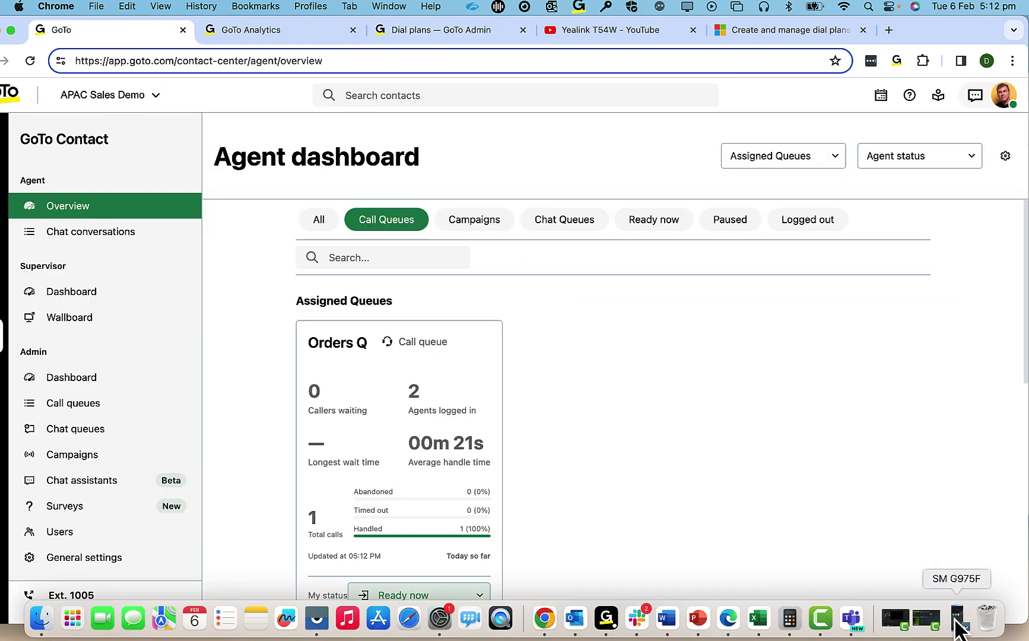
click(956, 622)
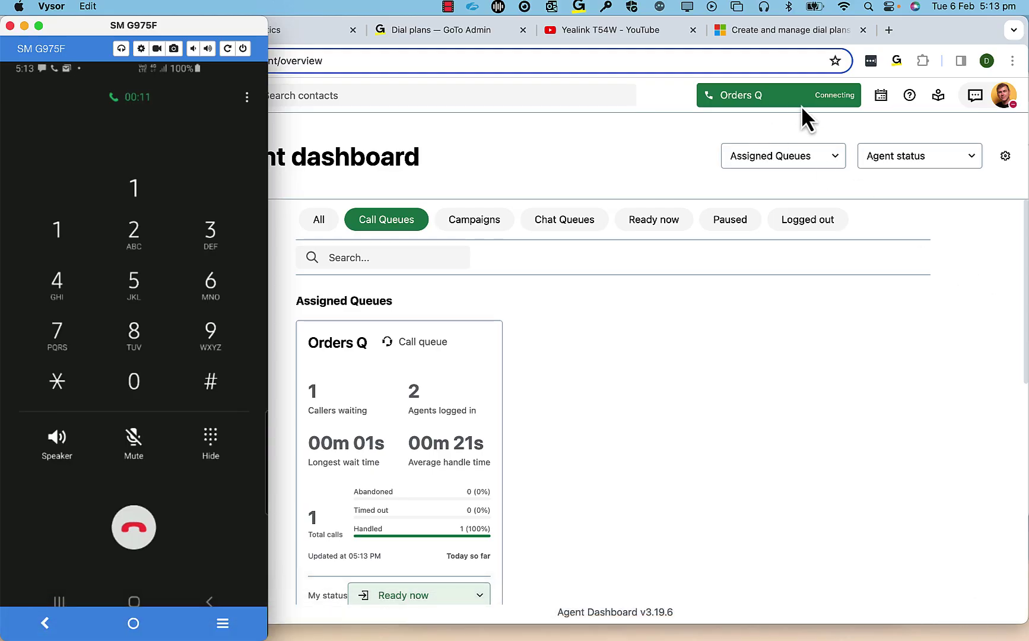
click(787, 100)
click(787, 105)
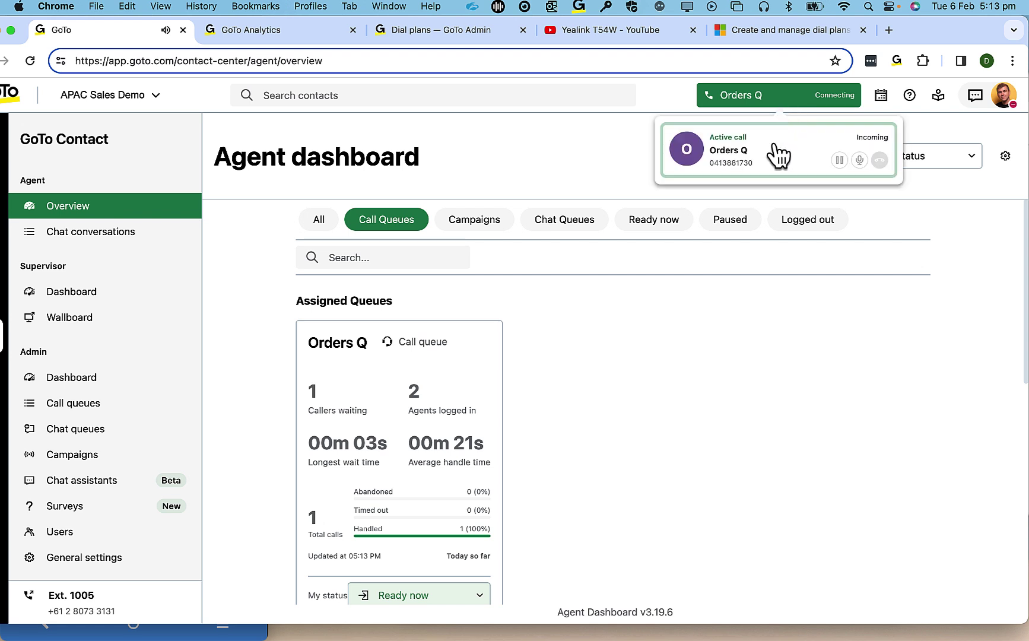
click(777, 155)
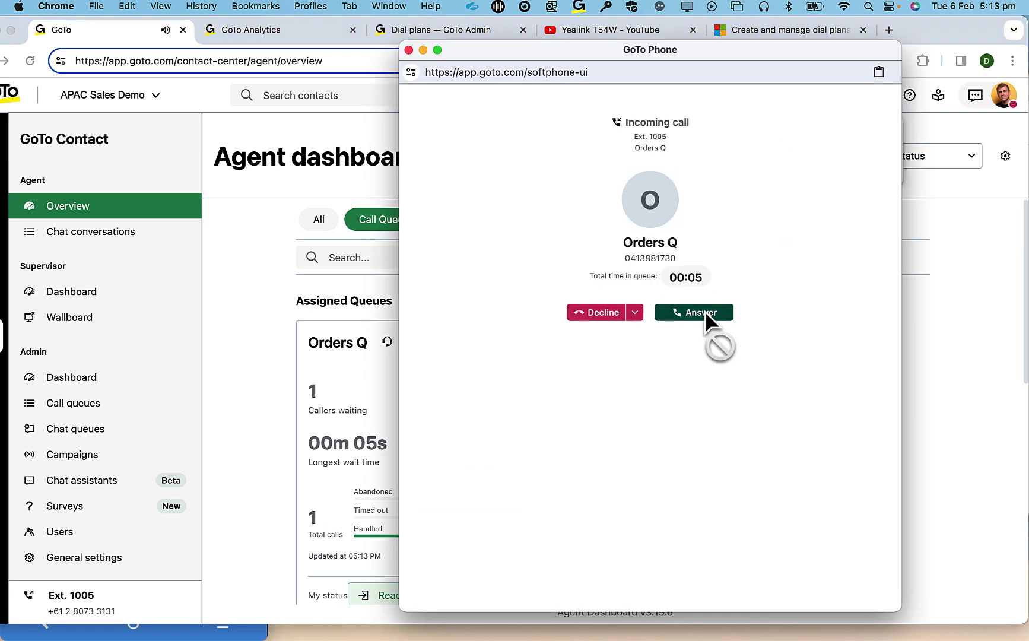
click(704, 311)
click(198, 637)
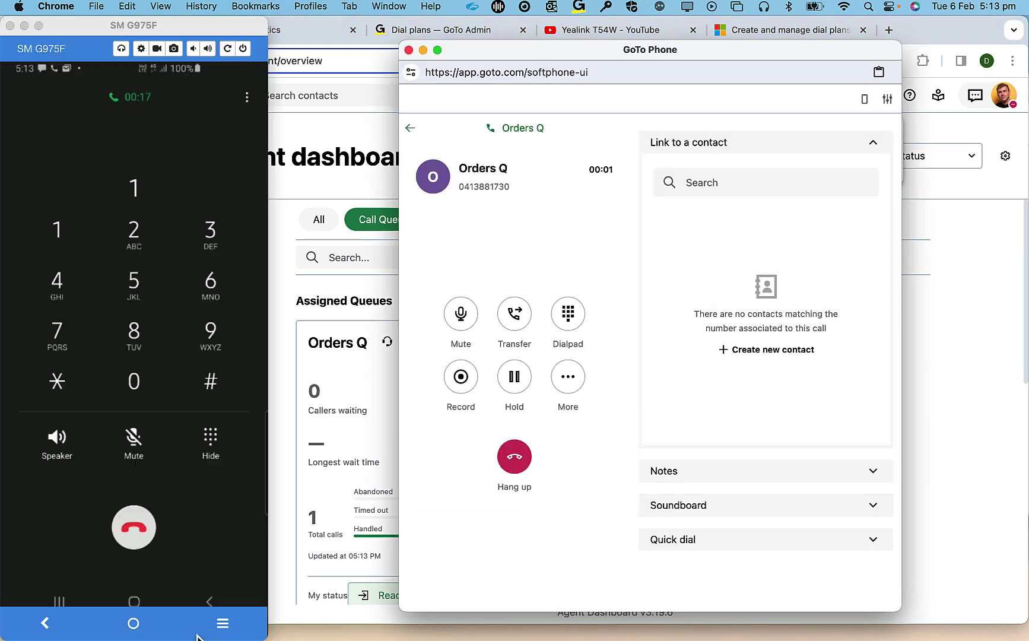
click(196, 636)
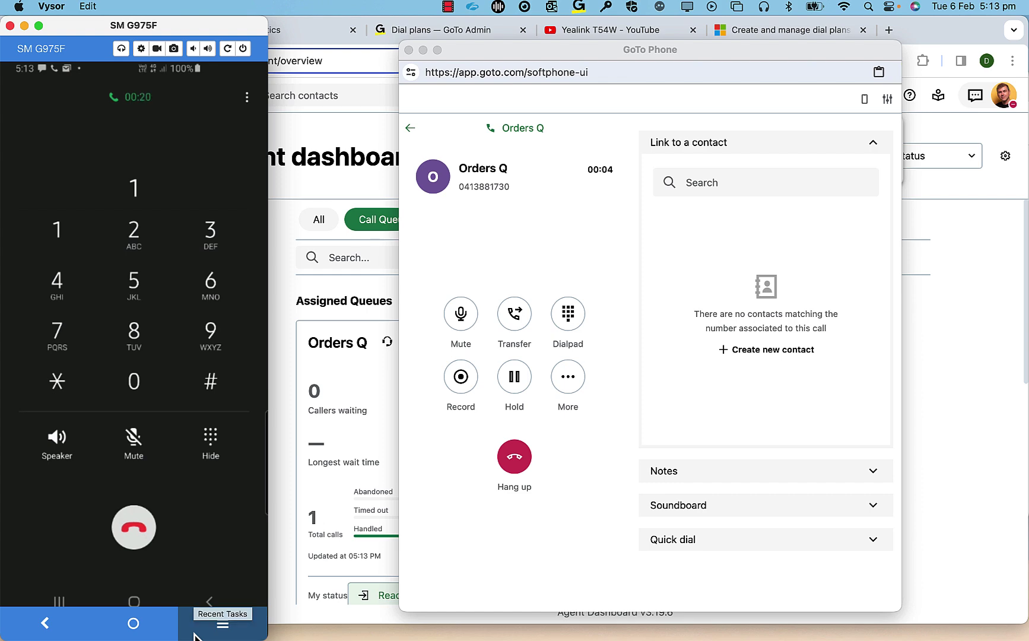
- On the phone, open the Messages thread from the business number showing 'Thanks for your Order Enquiry'
click(196, 637)
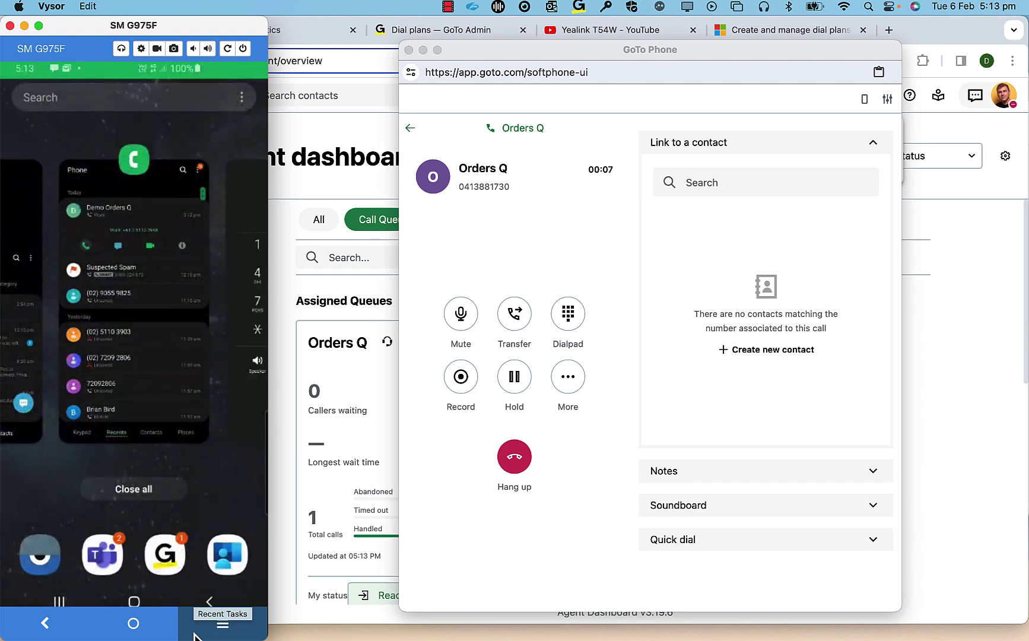
click(196, 637)
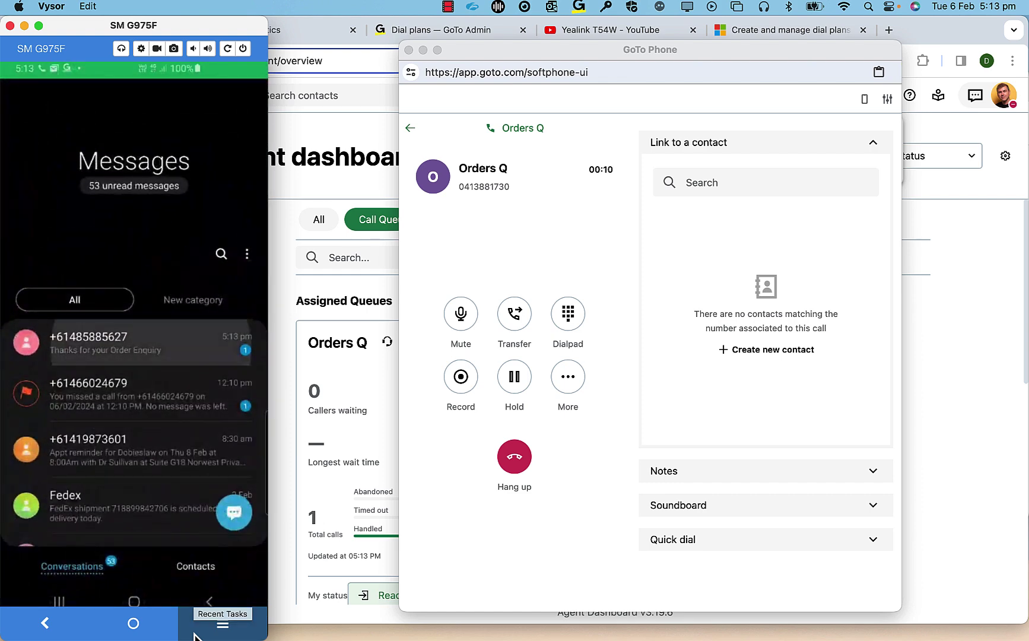